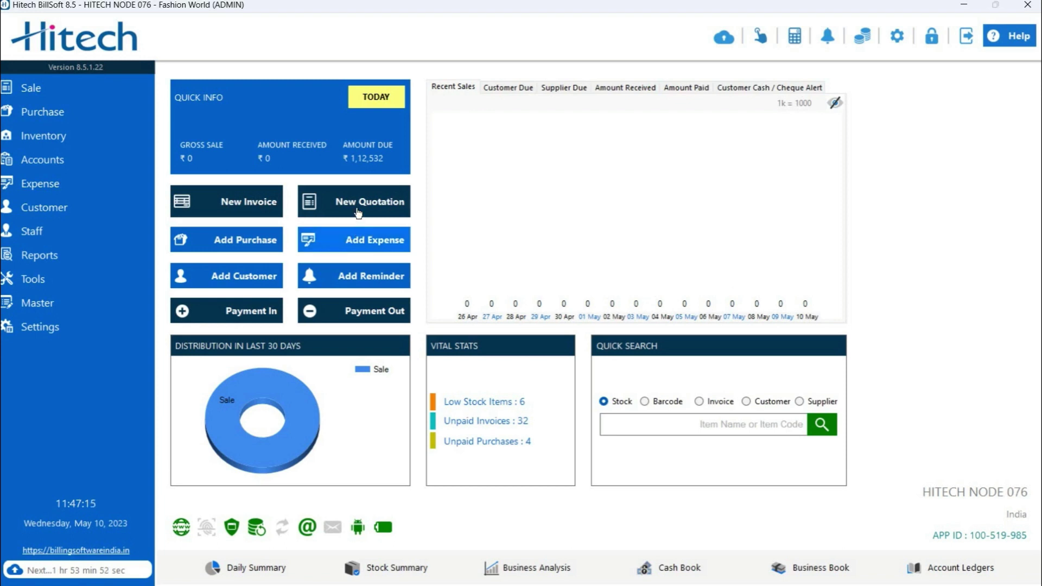
# - Start a new sale quotation and set its quotation type to GST
pyautogui.click(112, 81)
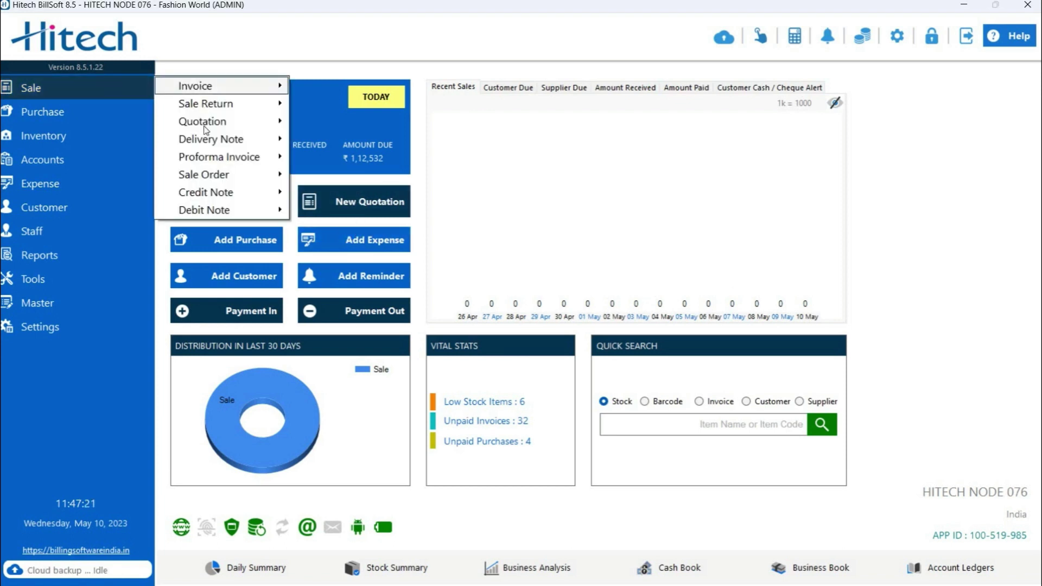
pyautogui.moveTo(250, 121)
pyautogui.click(342, 129)
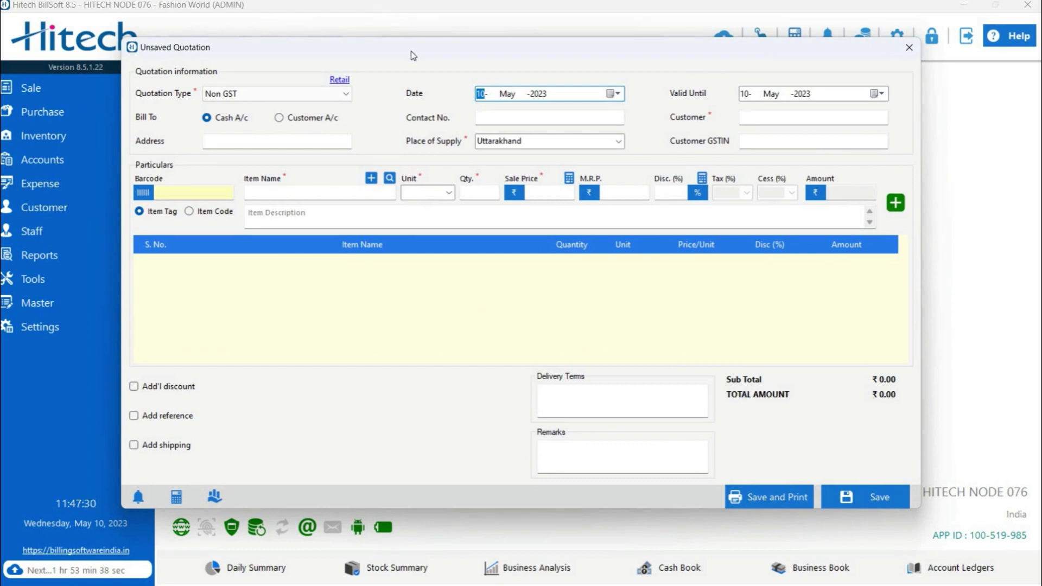
pyautogui.click(349, 95)
pyautogui.click(352, 98)
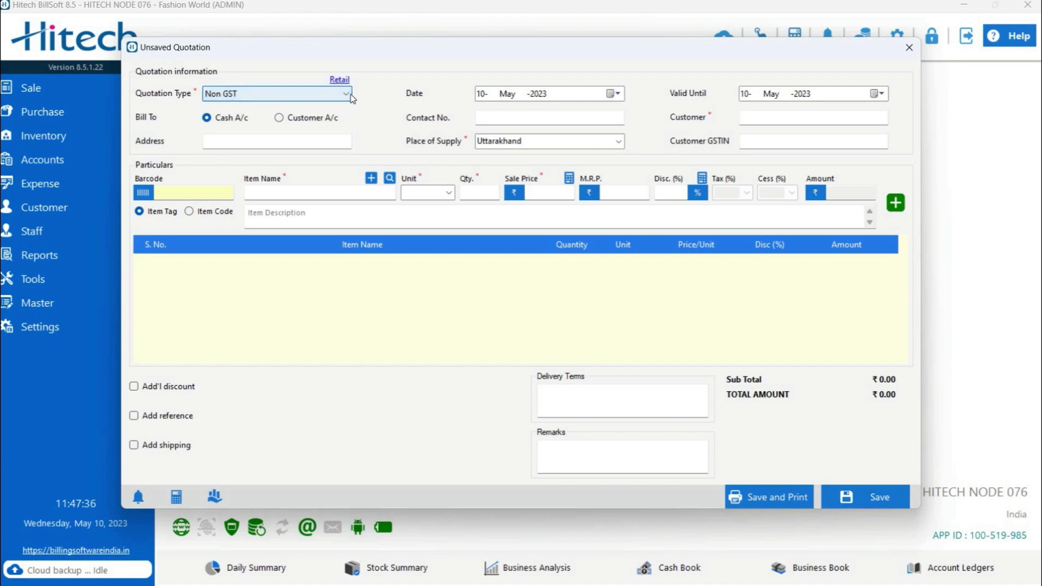
pyautogui.click(350, 97)
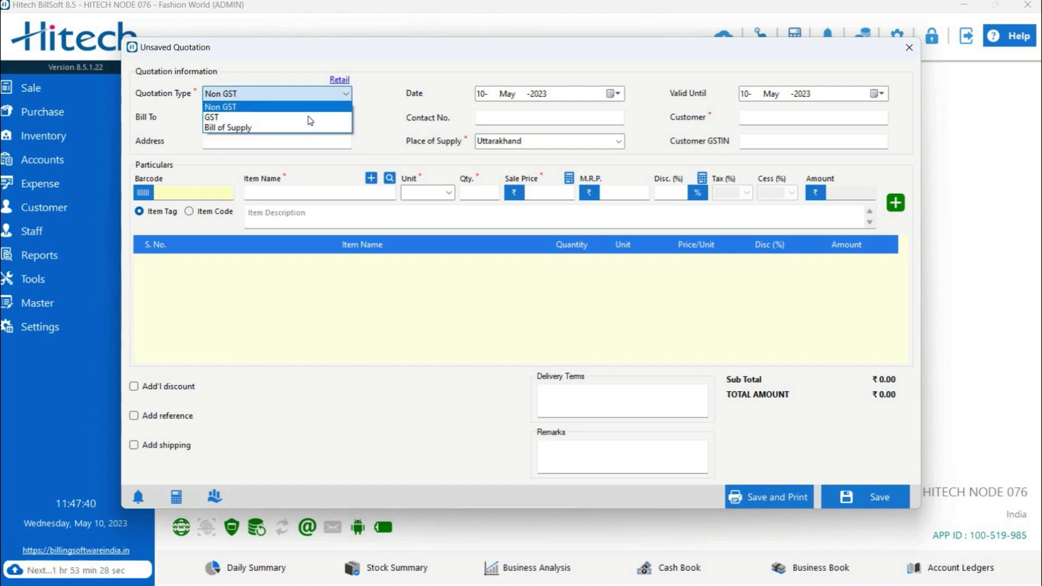
pyautogui.click(309, 120)
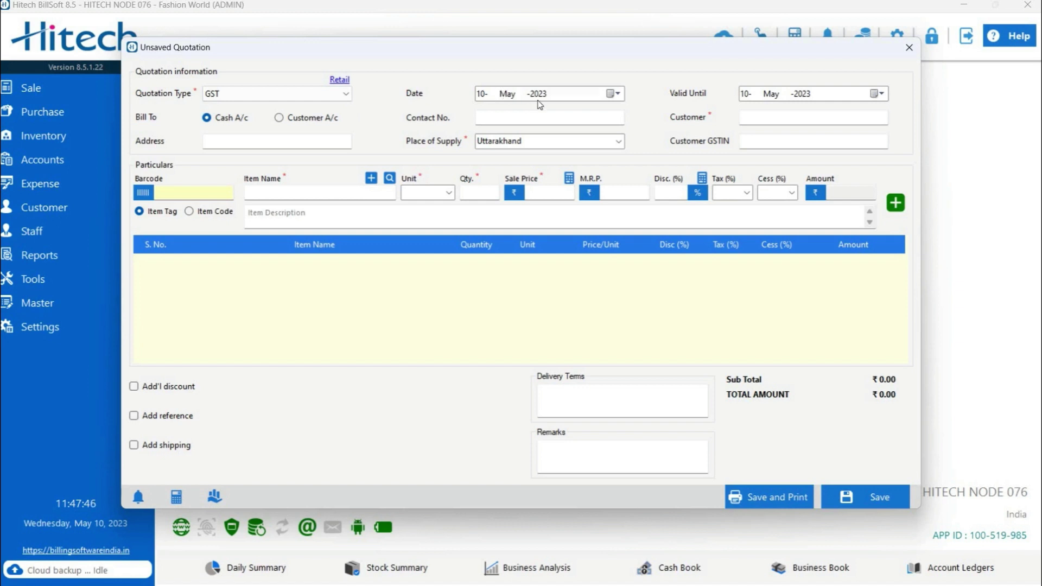
# - Look at the calendars for the quotation's Date and Valid Until fields, leaving both dates as they are
pyautogui.click(618, 94)
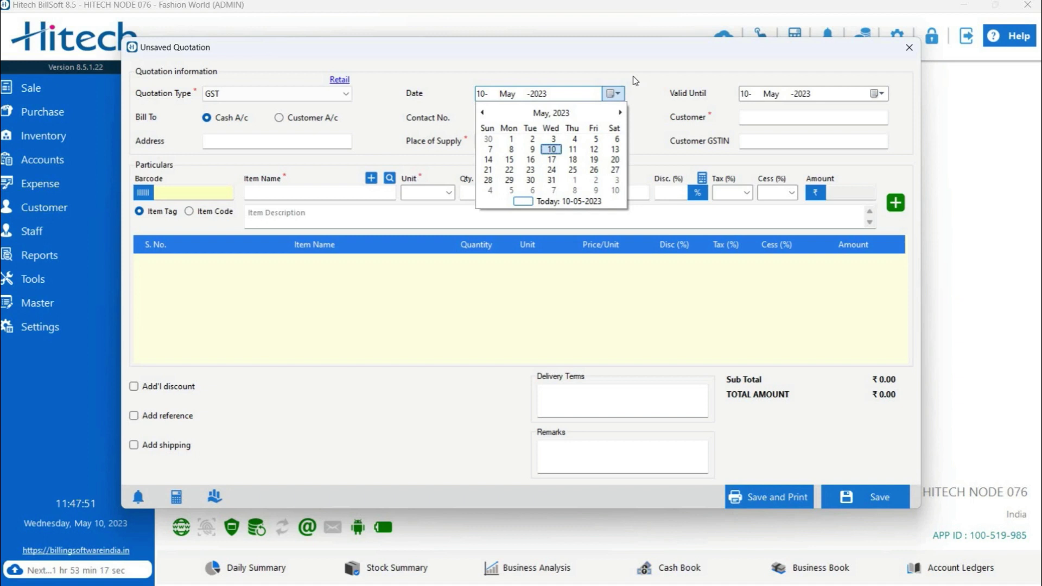
pyautogui.click(635, 81)
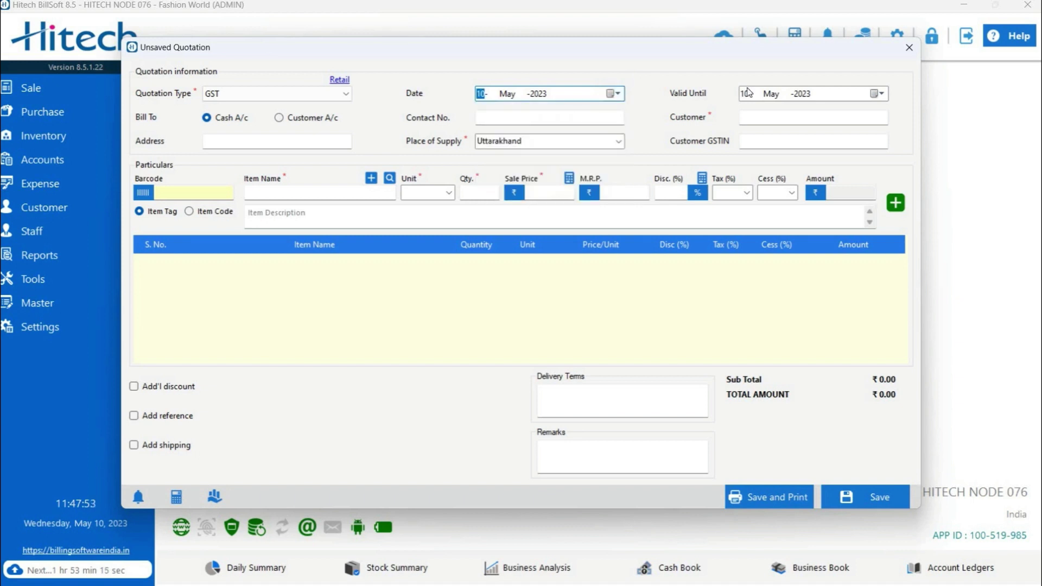
pyautogui.click(876, 94)
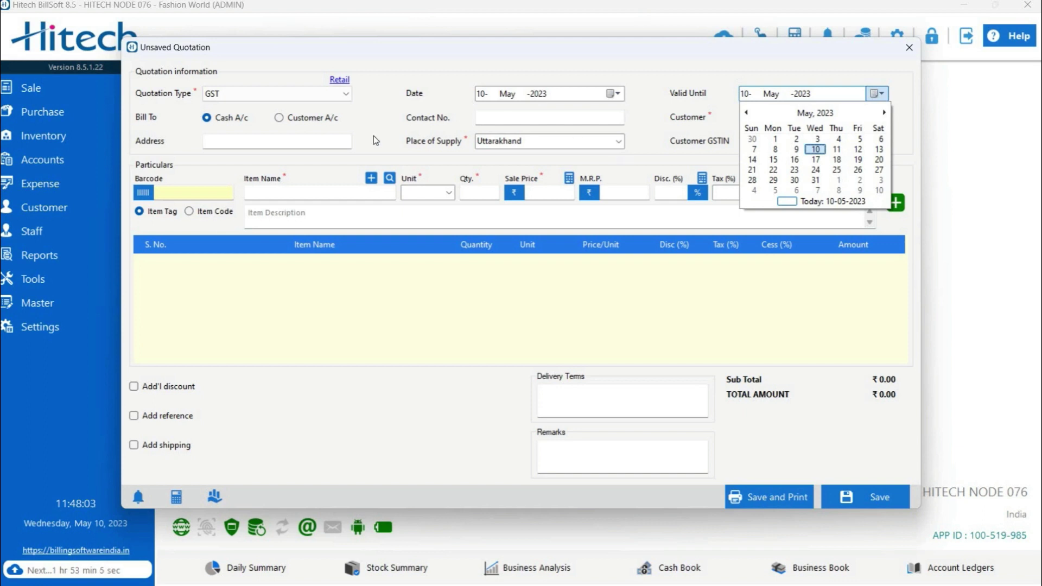
pyautogui.click(227, 128)
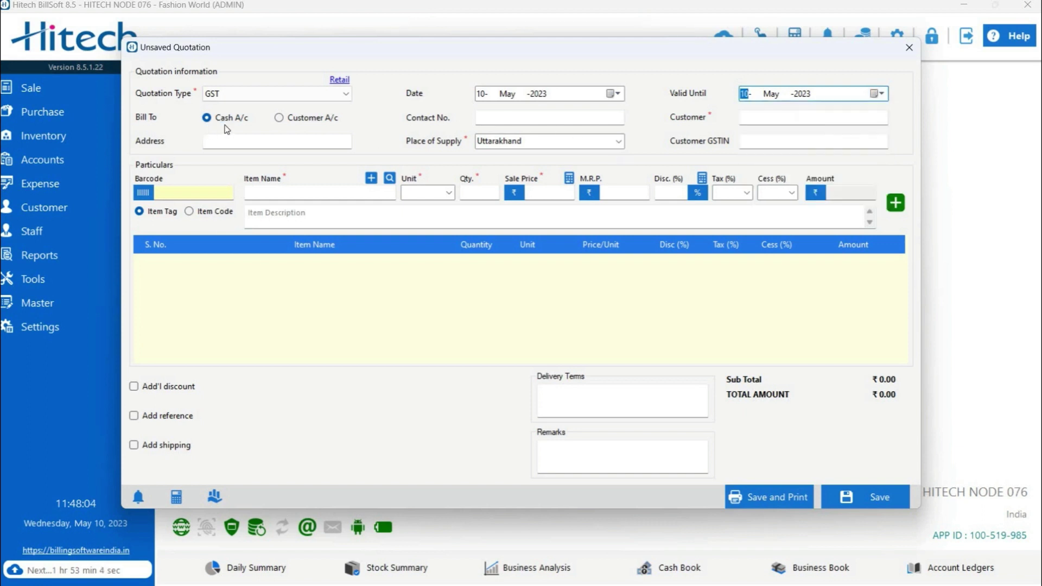
# - Bill the quotation to Customer A/c and choose Shree Om Traders as the customer
pyautogui.click(325, 117)
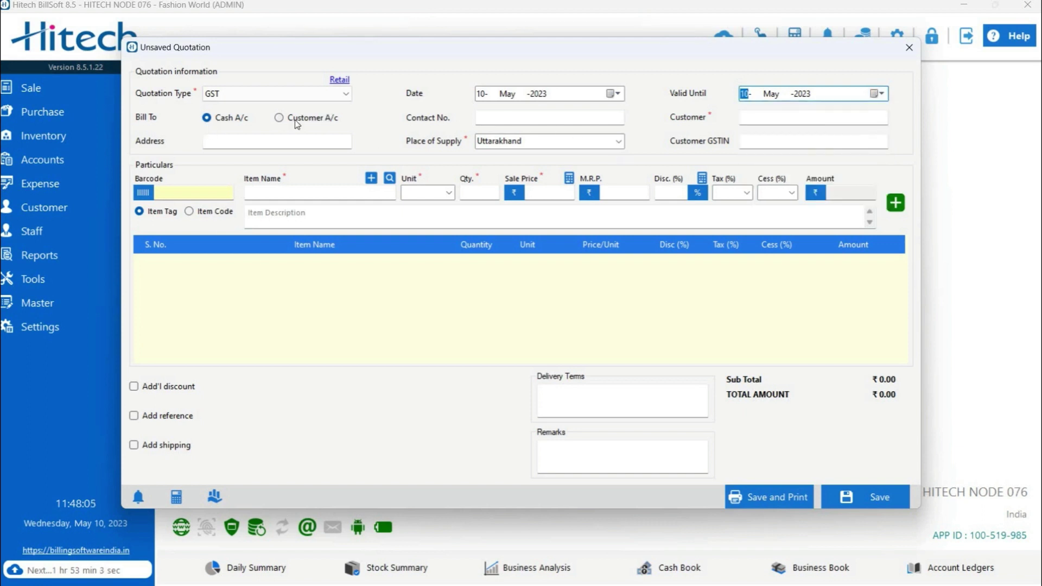
pyautogui.click(227, 121)
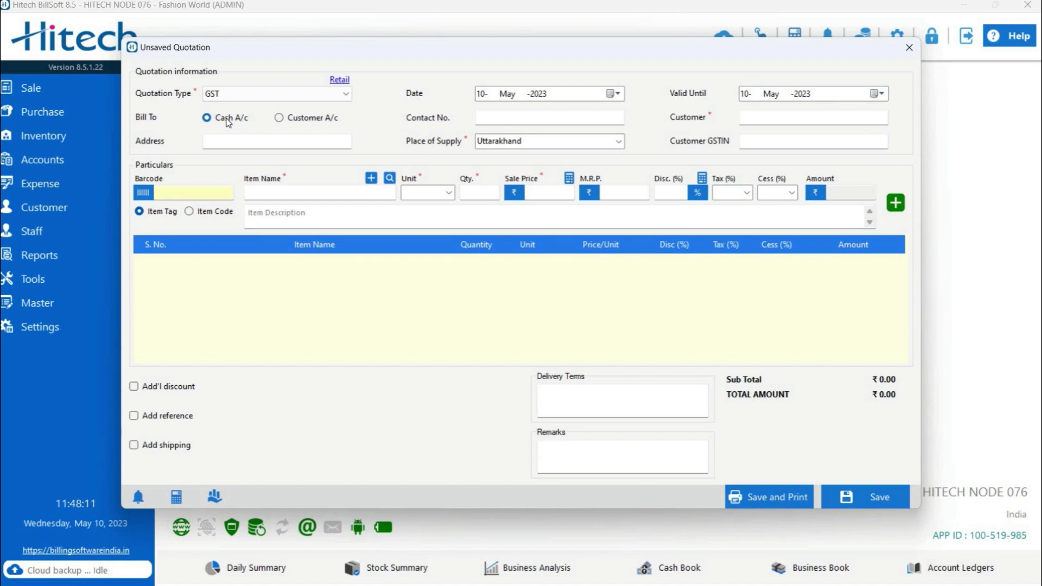
pyautogui.click(313, 118)
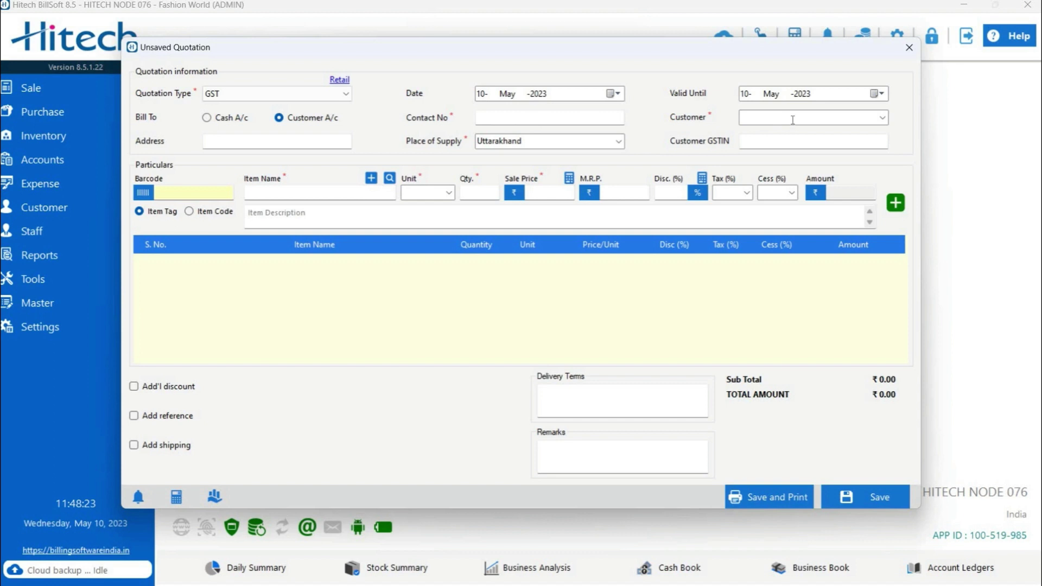
pyautogui.click(883, 118)
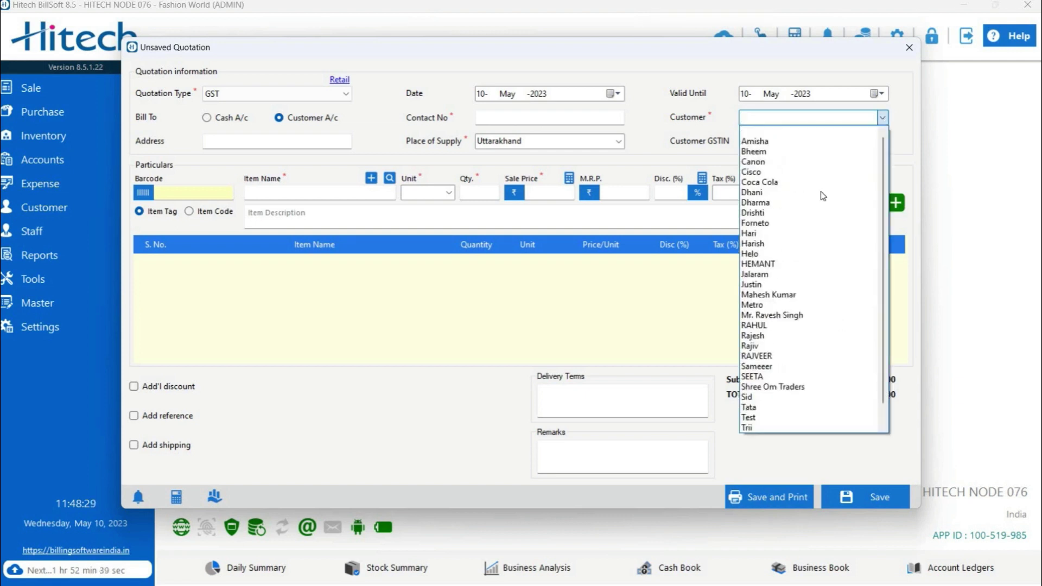
pyautogui.click(805, 115)
pyautogui.write('sh')
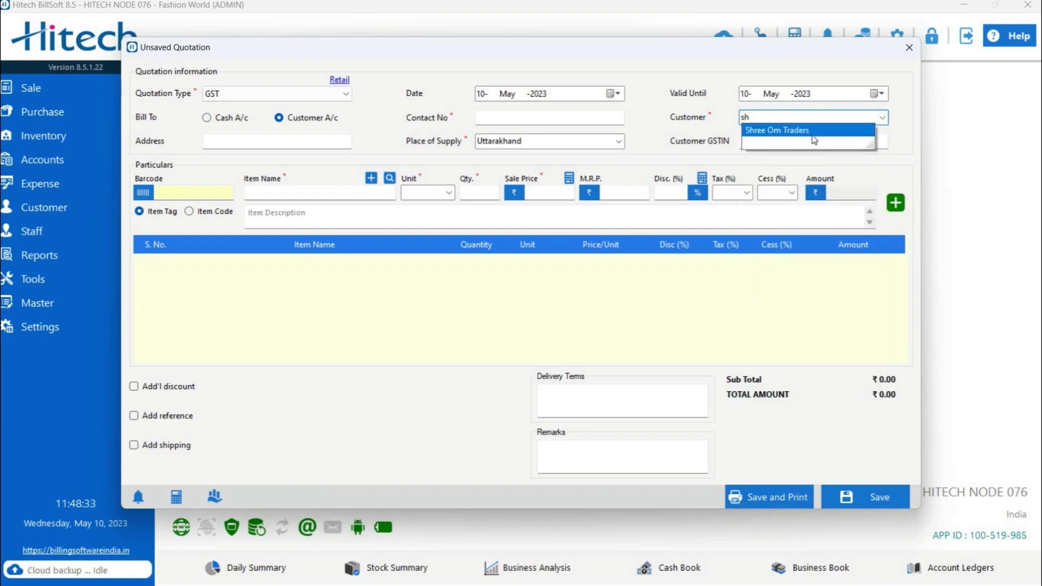
pyautogui.click(812, 135)
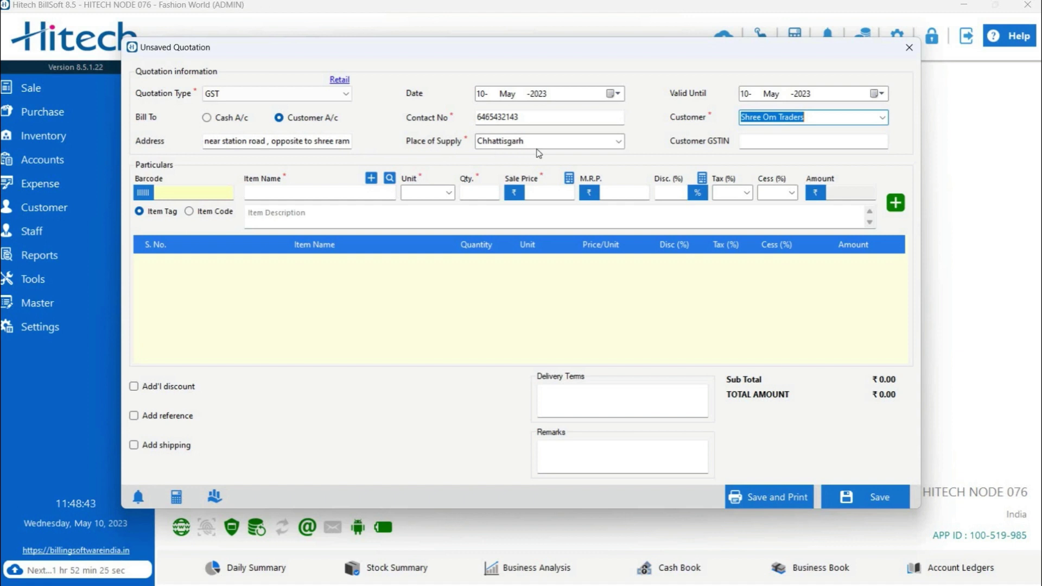
# - Look through the states available for Place of Supply and go to the Customer GSTIN field
pyautogui.click(618, 142)
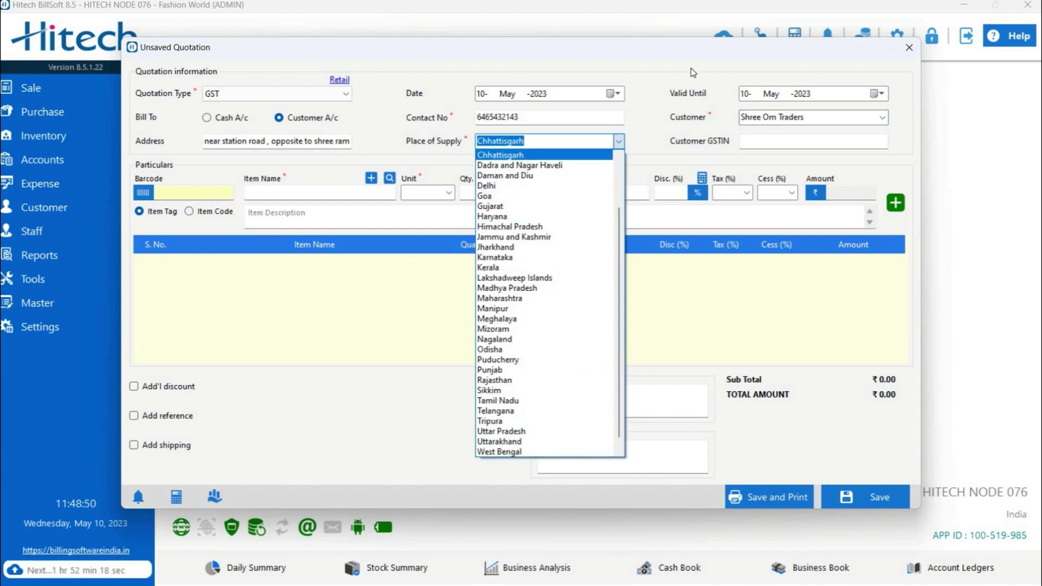
pyautogui.click(655, 163)
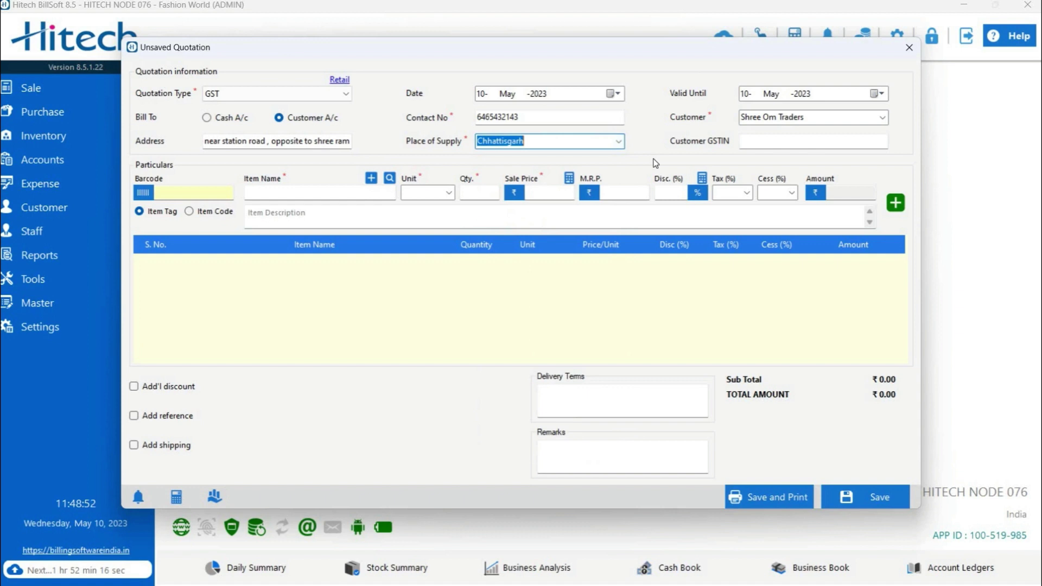
pyautogui.click(777, 144)
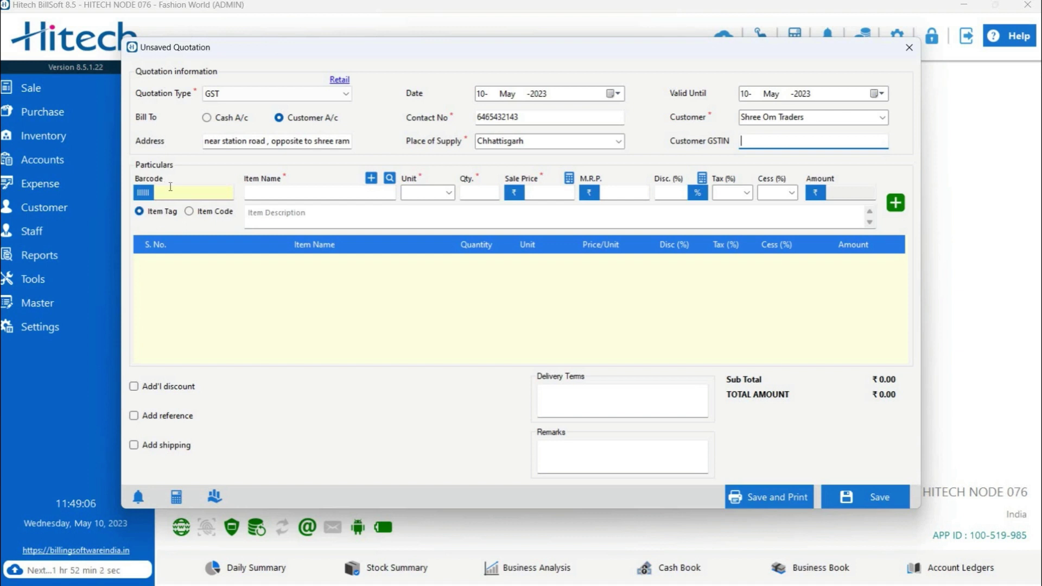
# - Switch item entry to Item Code mode and choose ADIDAS SHOES as the quotation item
pyautogui.click(215, 214)
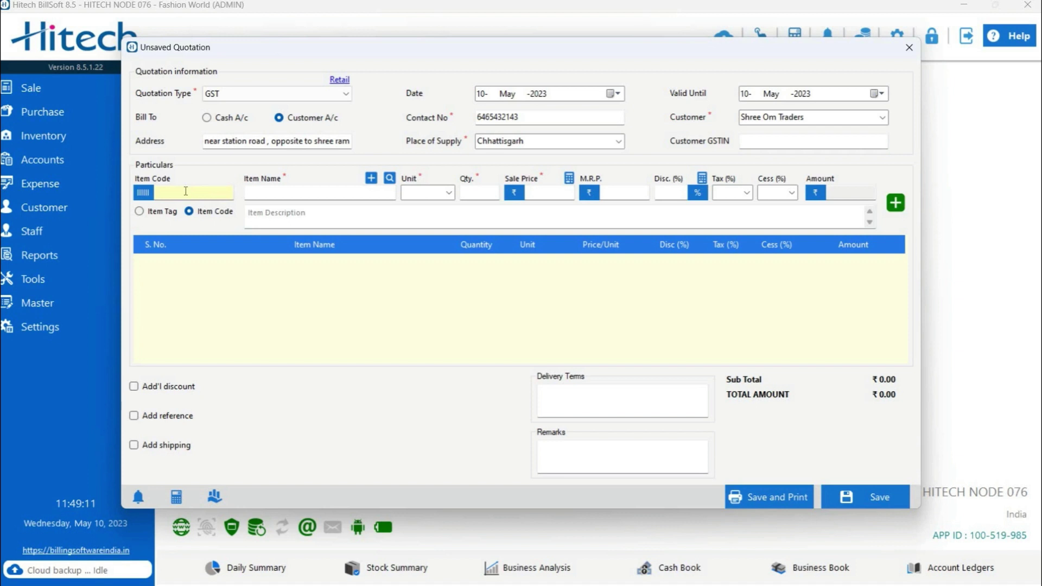
pyautogui.click(302, 196)
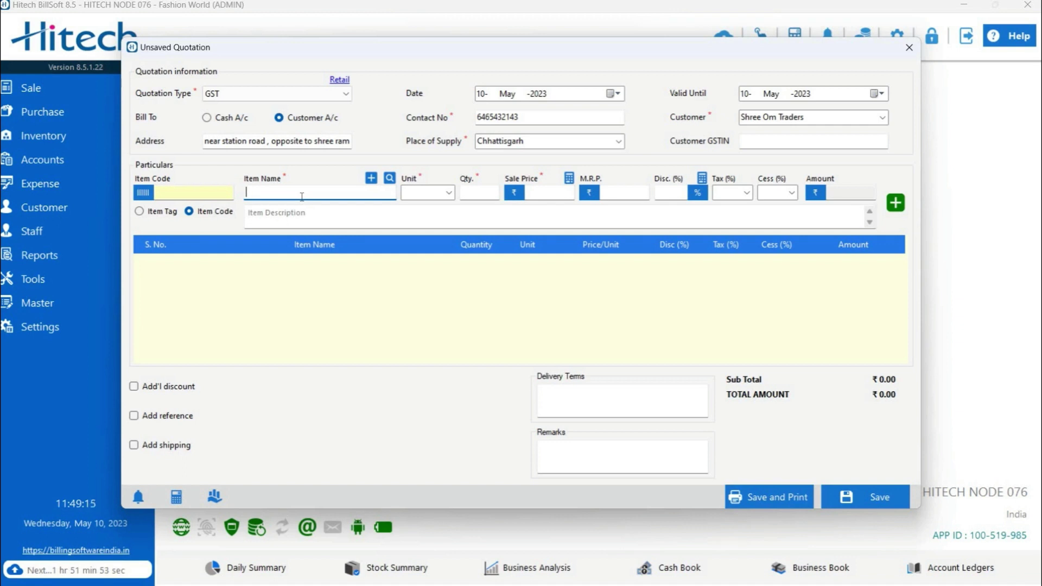
pyautogui.write('ad')
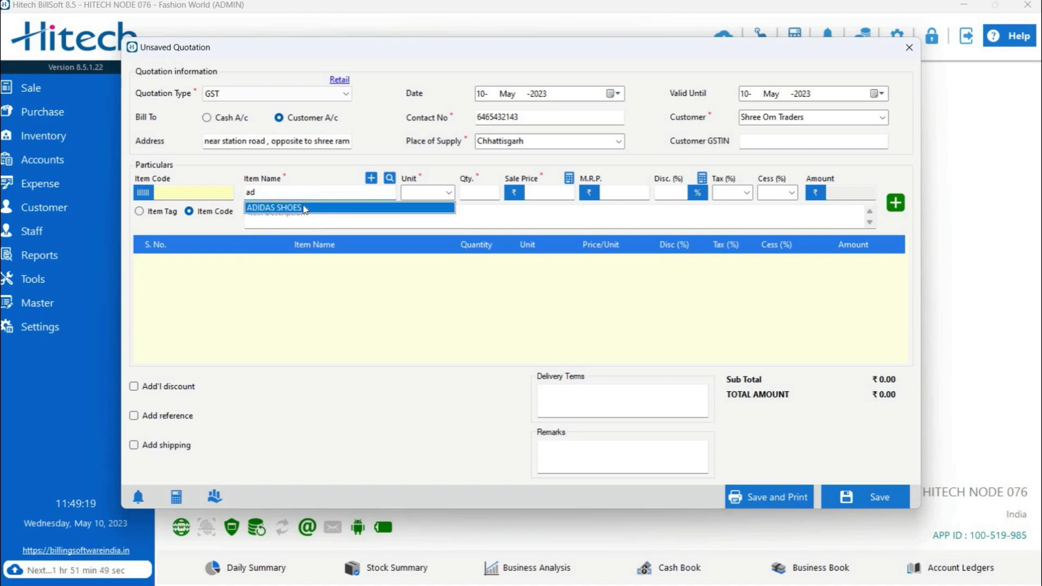
pyautogui.click(304, 209)
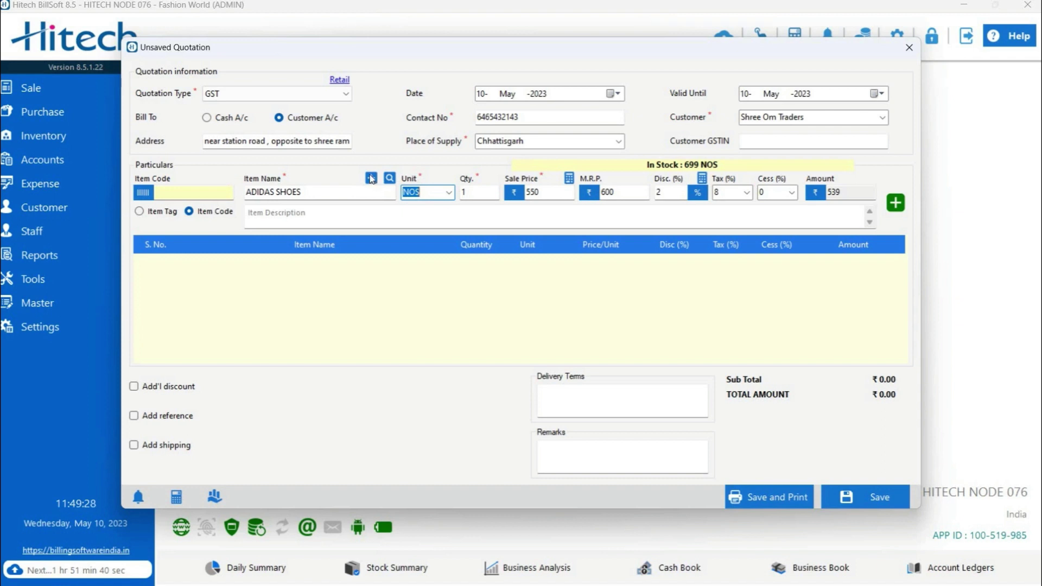
# - View the forms for adding a new product and searching for items, closing each without entries
pyautogui.click(373, 180)
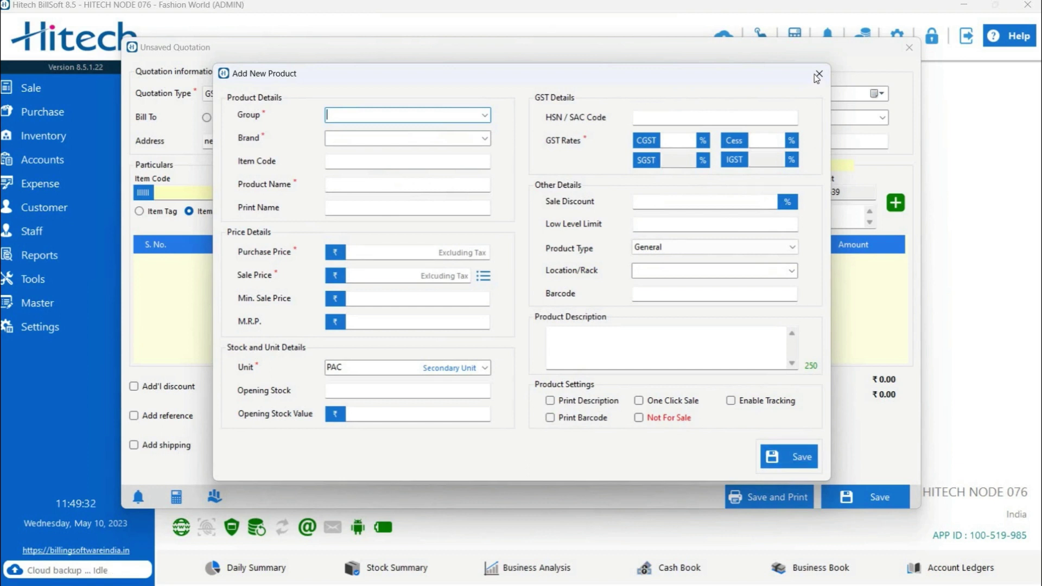
pyautogui.press('Escape')
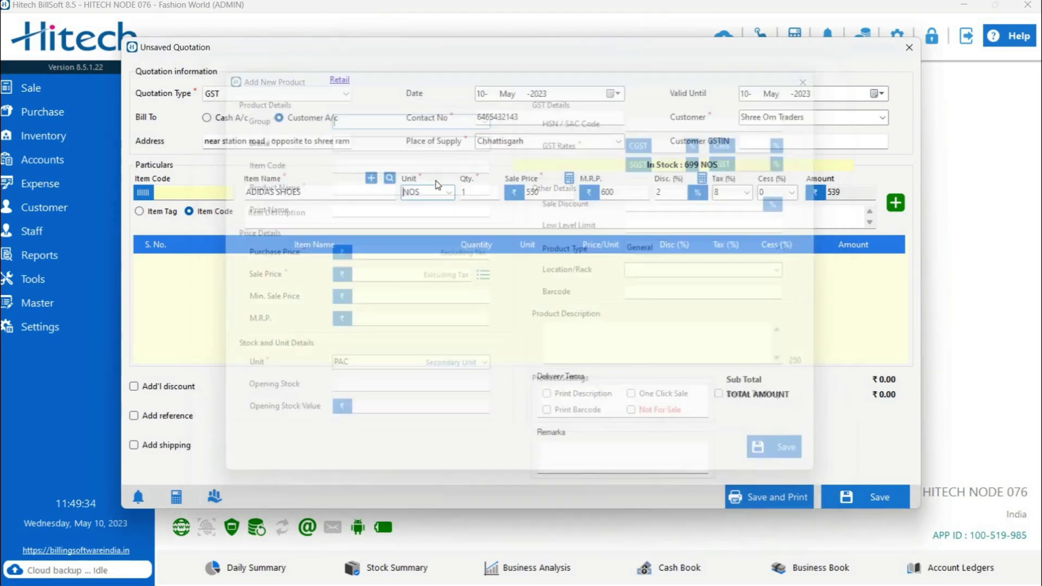
pyautogui.click(389, 179)
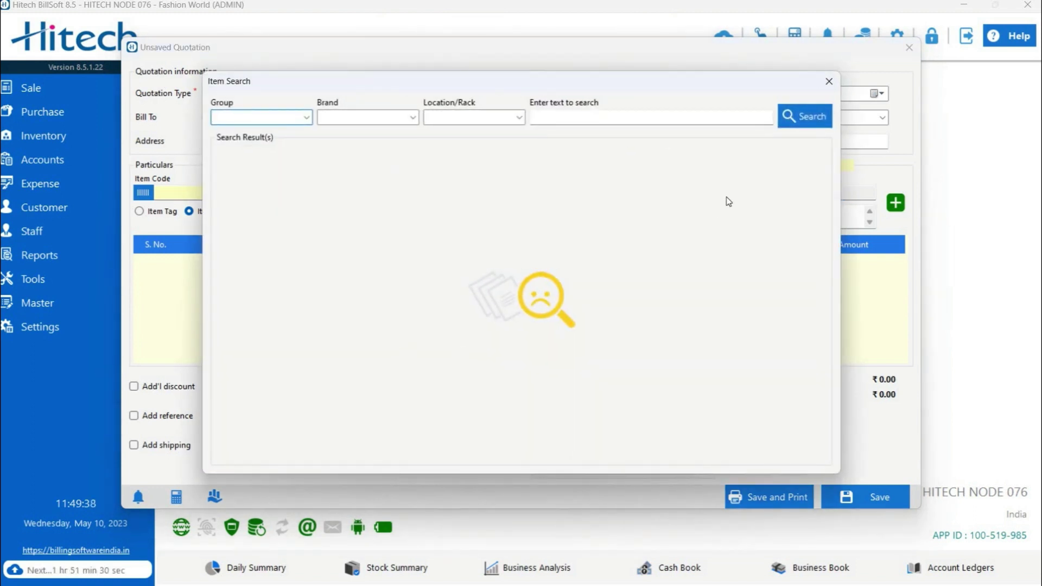
pyautogui.click(836, 90)
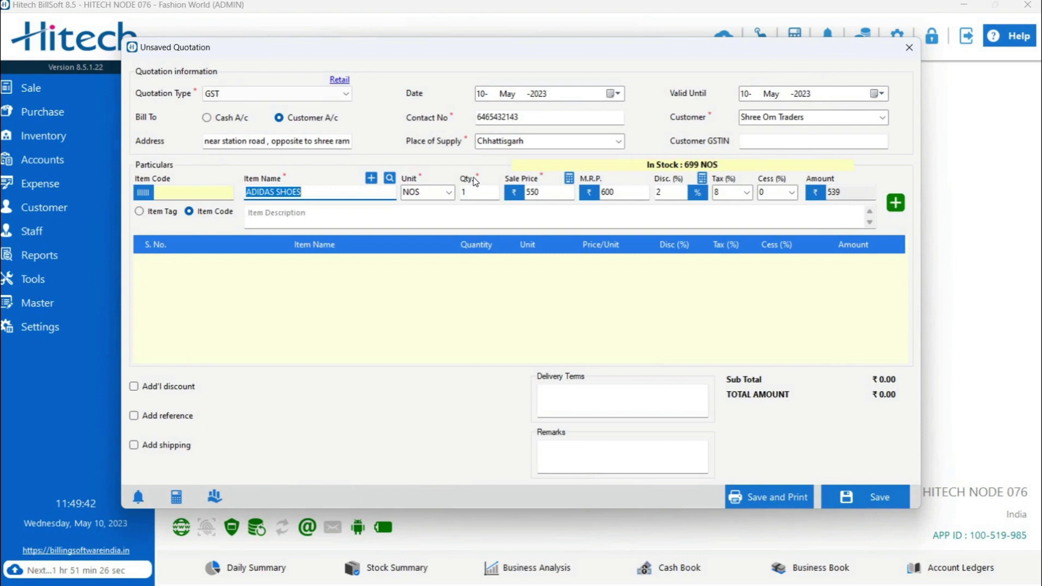
# - Keep NOS as the unit for ADIDAS SHOES and set the quantity to 12
pyautogui.click(451, 194)
pyautogui.click(434, 206)
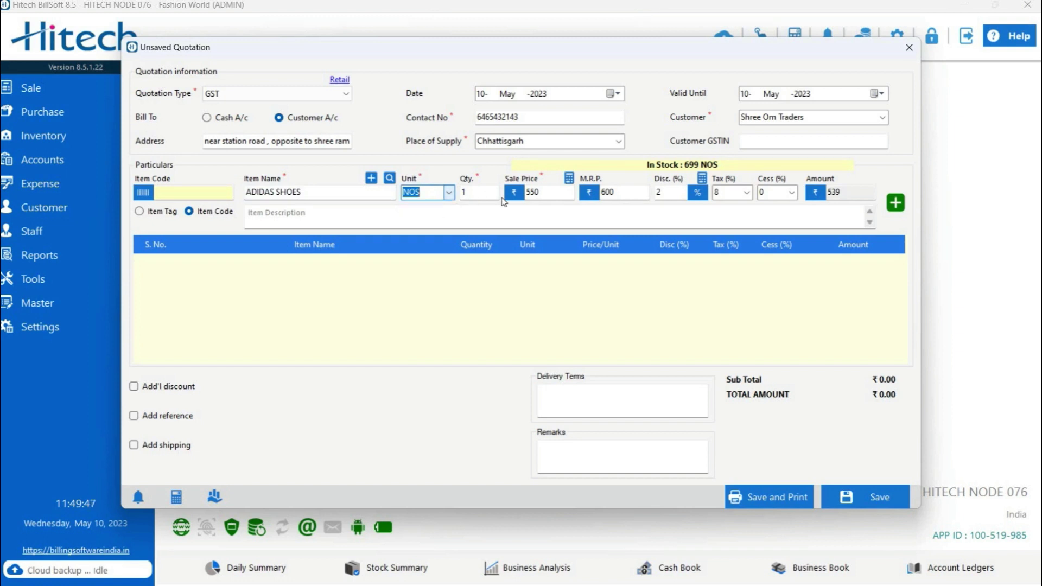
pyautogui.click(494, 194)
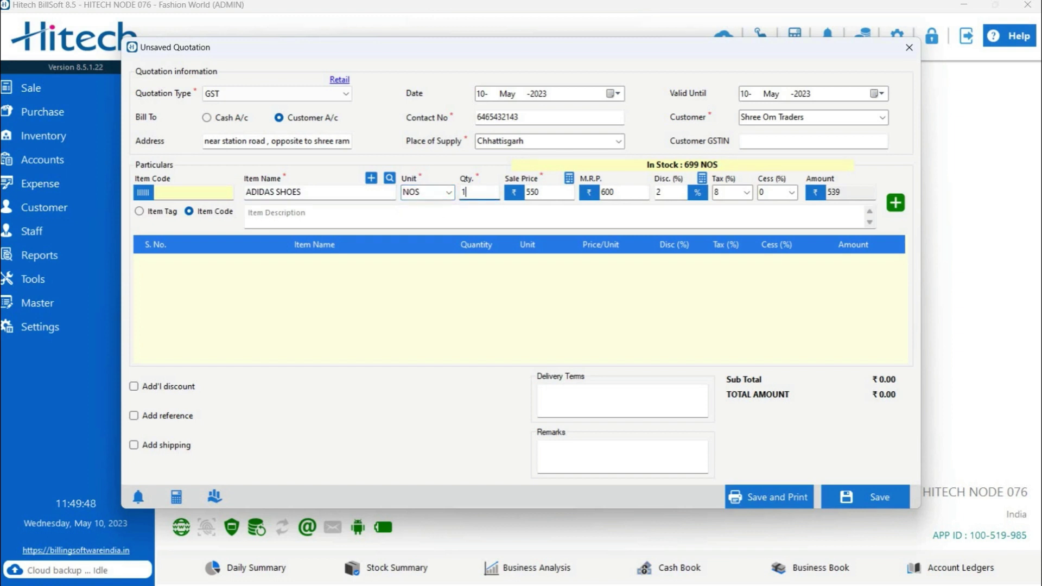
pyautogui.write('2')
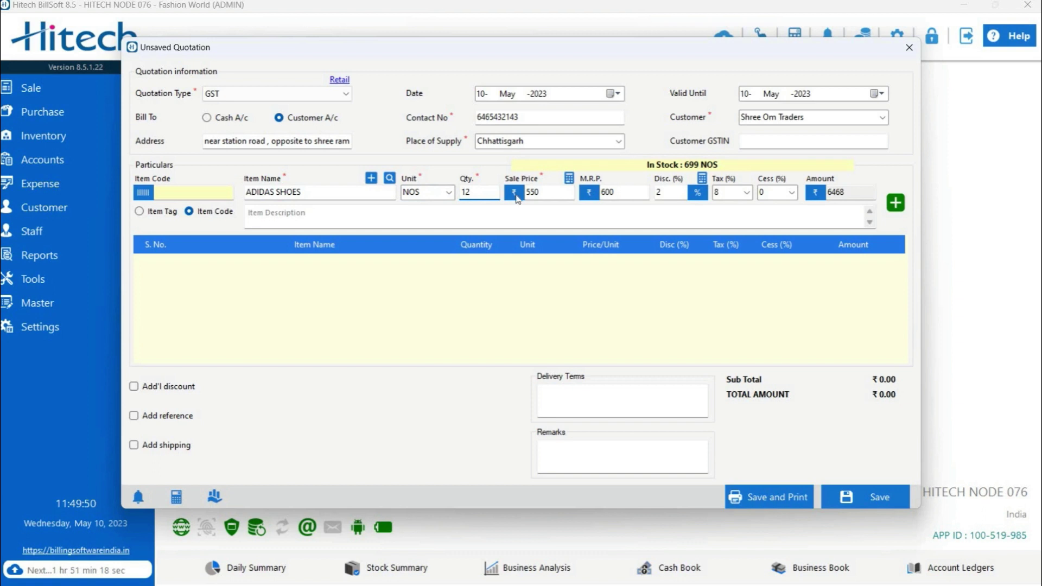
# - Review the item's sale price, M.R.P., discount, tax and cess fields, including the sale price and discount amount calculators
pyautogui.click(564, 195)
pyautogui.click(569, 178)
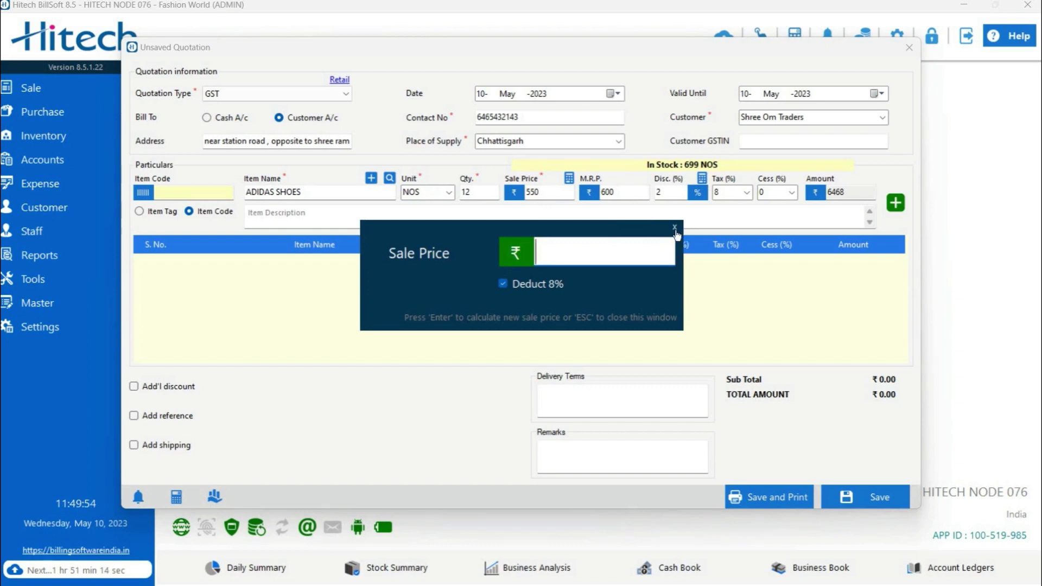
pyautogui.click(675, 227)
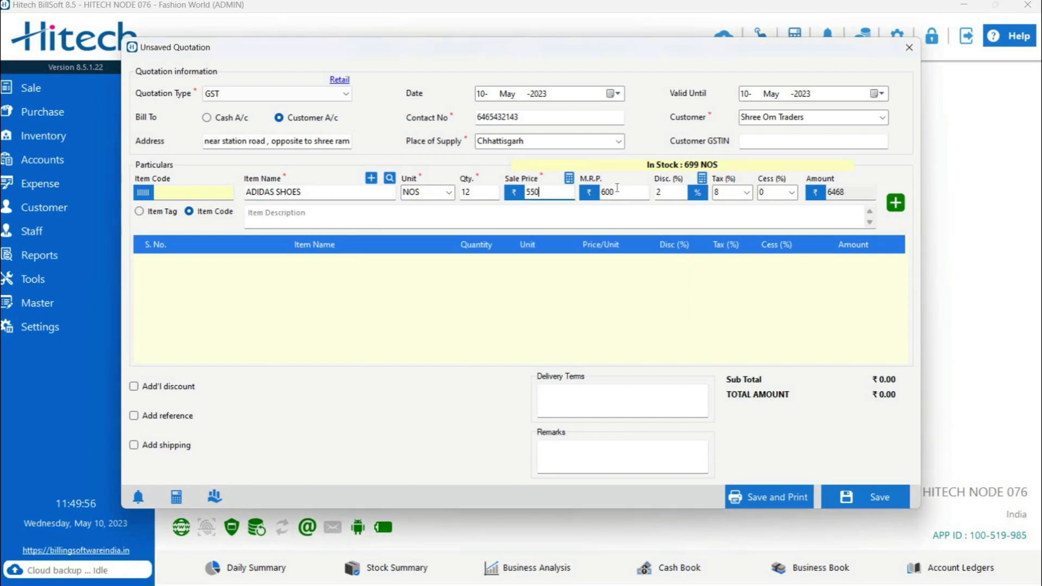
pyautogui.click(618, 190)
pyautogui.click(681, 193)
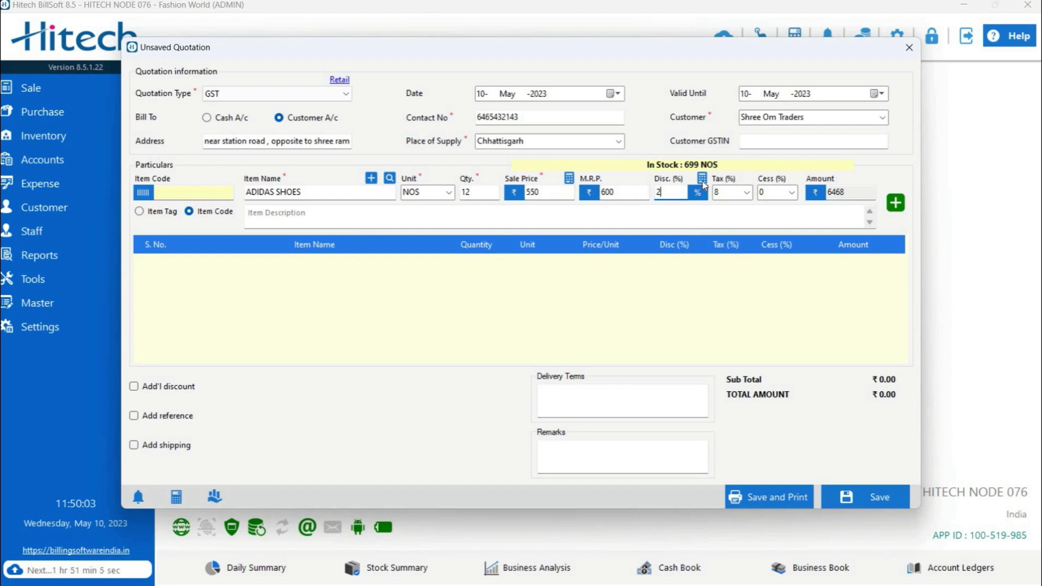
pyautogui.click(702, 179)
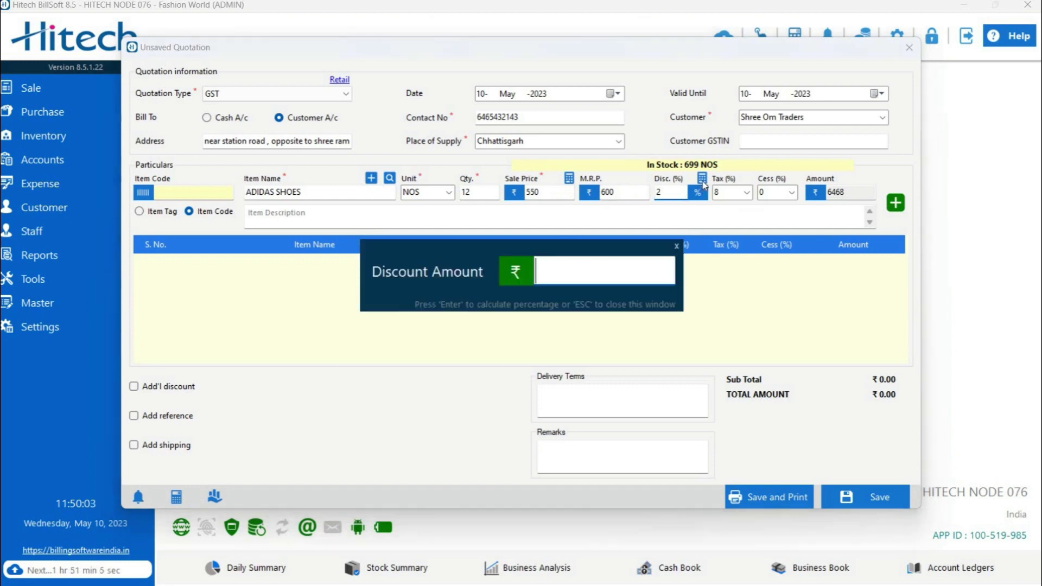
pyautogui.click(675, 248)
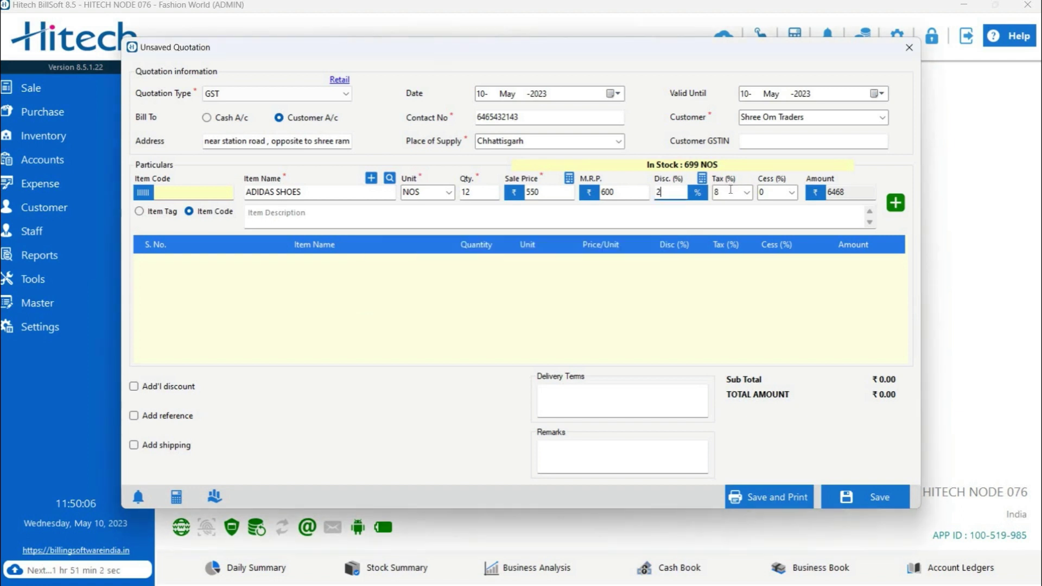
pyautogui.press('Tab')
pyautogui.press('Tab')
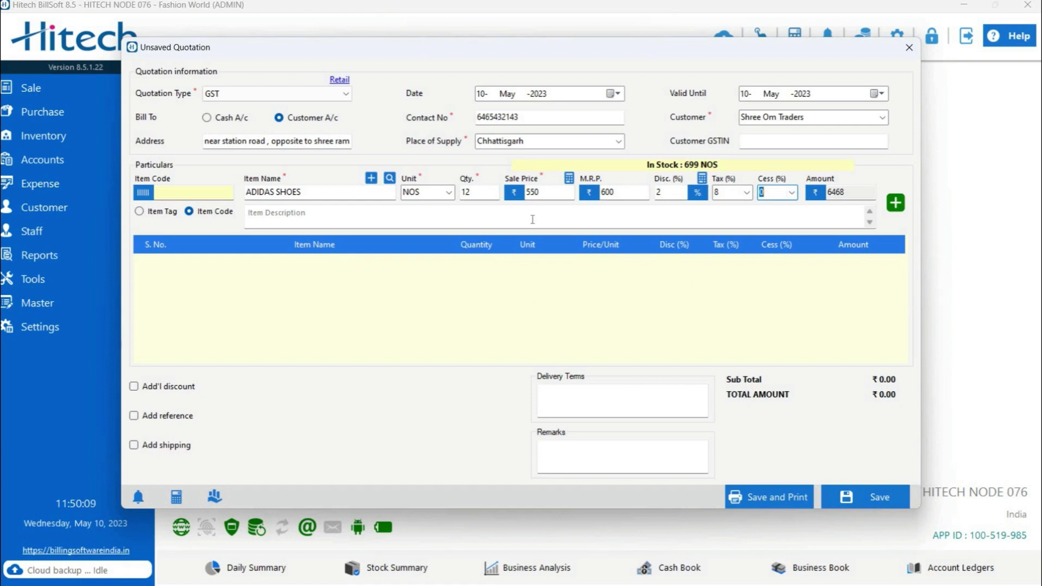
# - Leave the description empty, add the ADIDAS SHOES line to the quotation, and check the line's edit and remove options
pyautogui.click(459, 213)
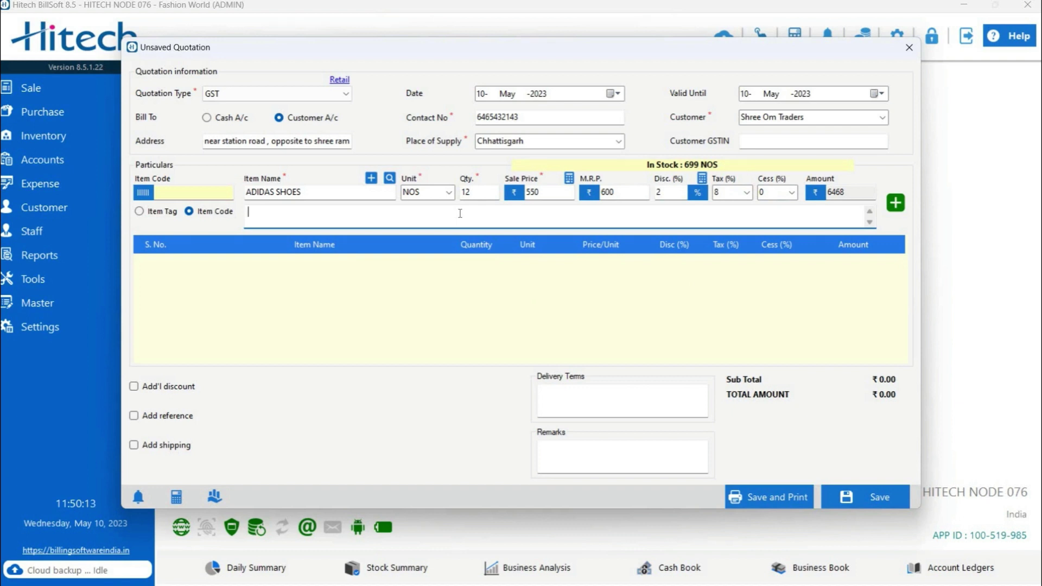
pyautogui.click(894, 209)
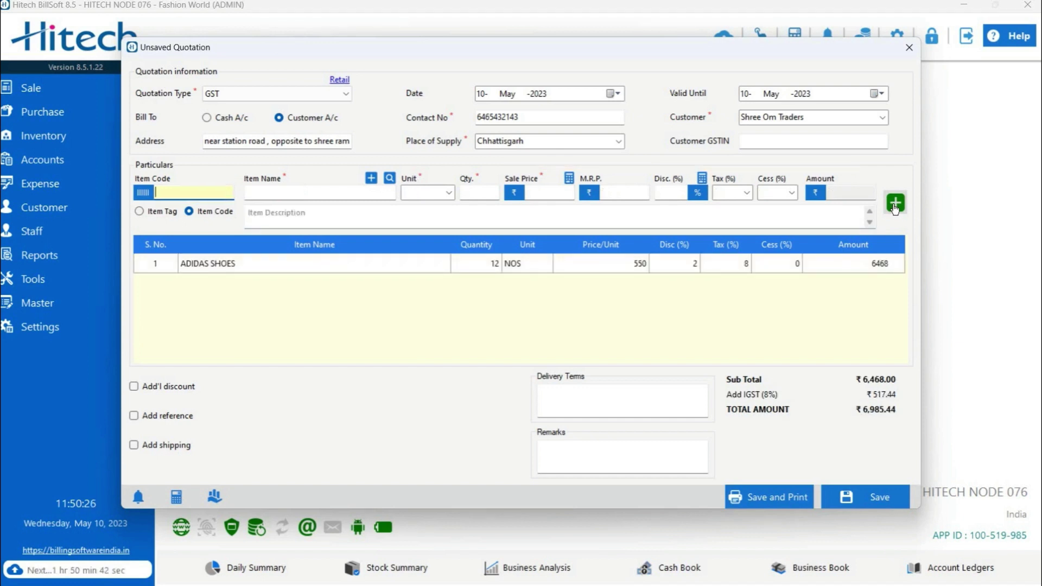
pyautogui.rightClick(544, 264)
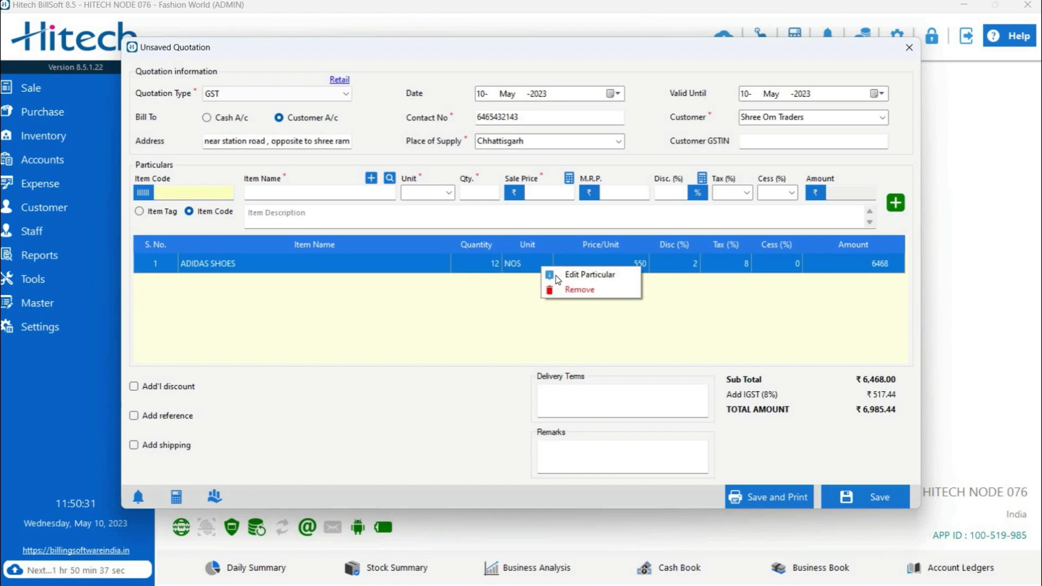
pyautogui.click(567, 275)
pyautogui.press('Escape')
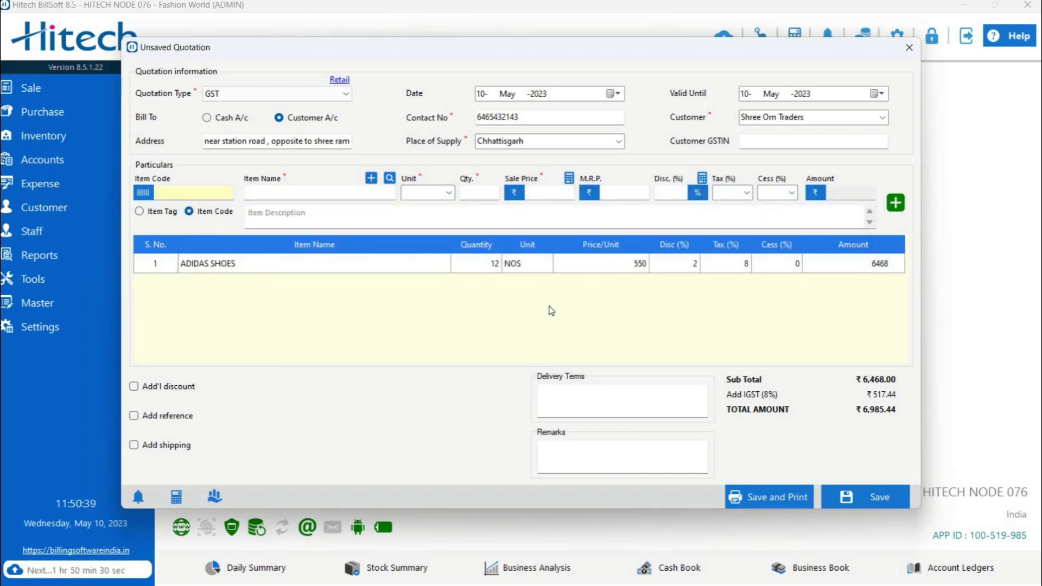
# - Review the additional discount, reference and shipping options, including the reference types, switching each option off again
pyautogui.click(162, 388)
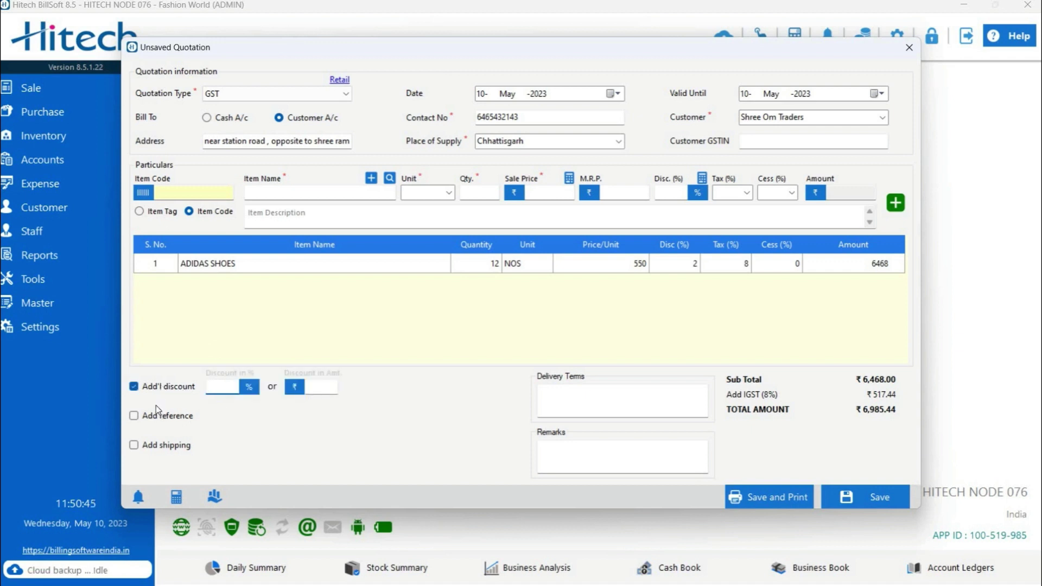
pyautogui.click(149, 382)
pyautogui.click(135, 421)
pyautogui.click(256, 416)
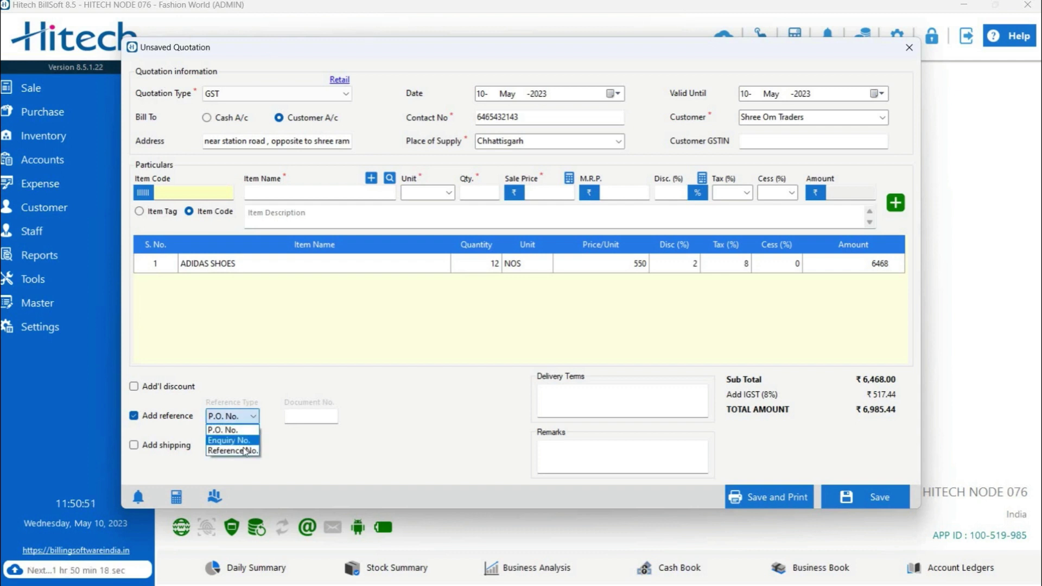
pyautogui.click(157, 417)
pyautogui.click(151, 418)
pyautogui.click(145, 450)
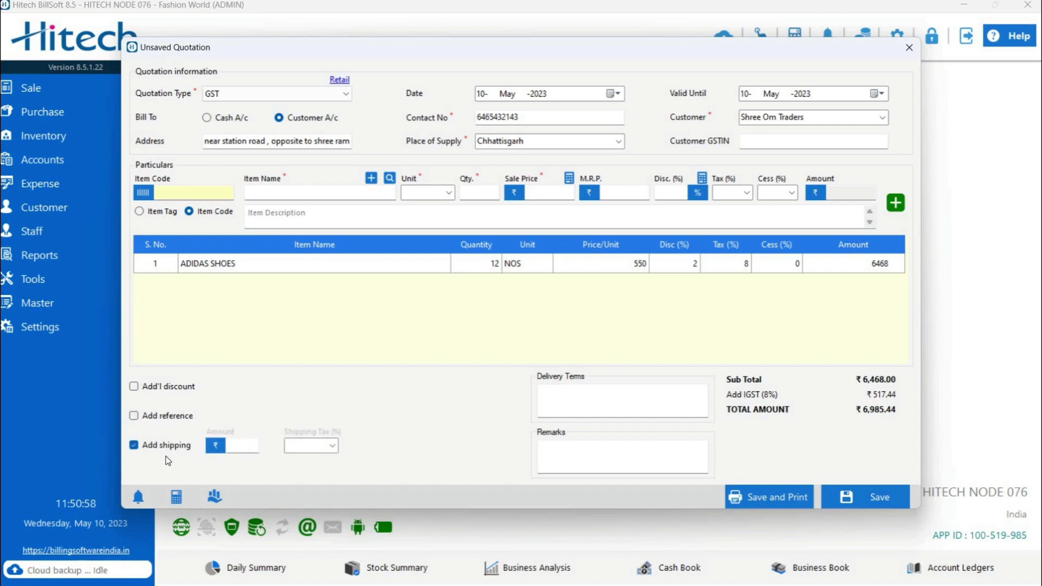
pyautogui.click(156, 453)
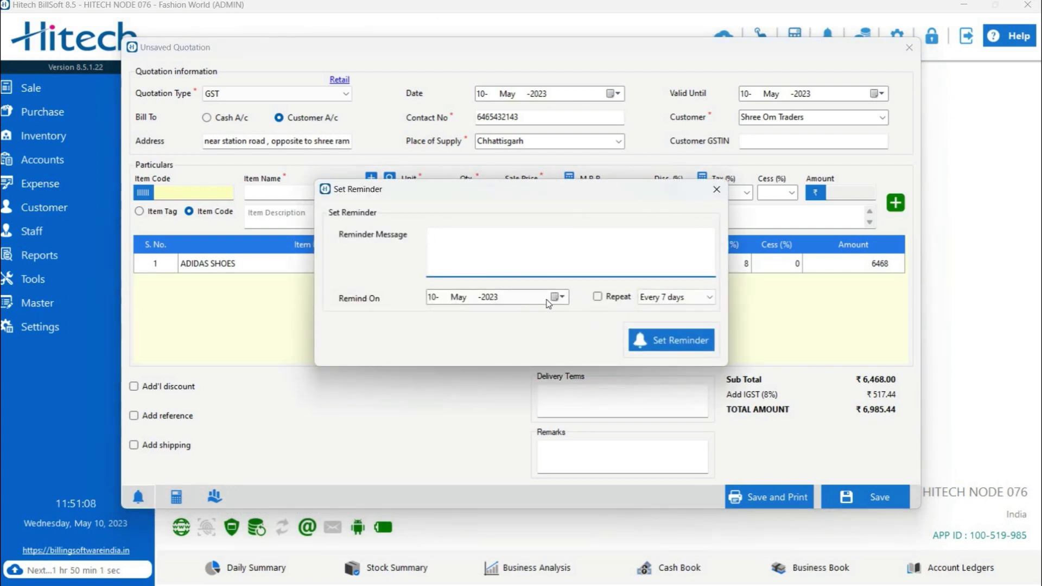
# - Close the reminder form and view the GST calculator and the quotation's profit/loss breakdown, closing both without entries
pyautogui.click(716, 189)
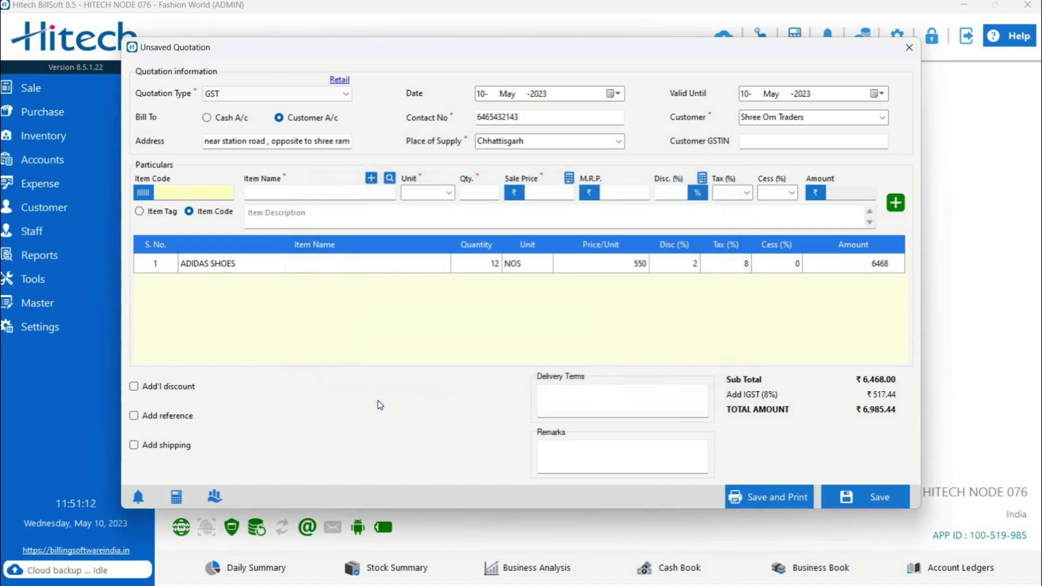
pyautogui.click(175, 501)
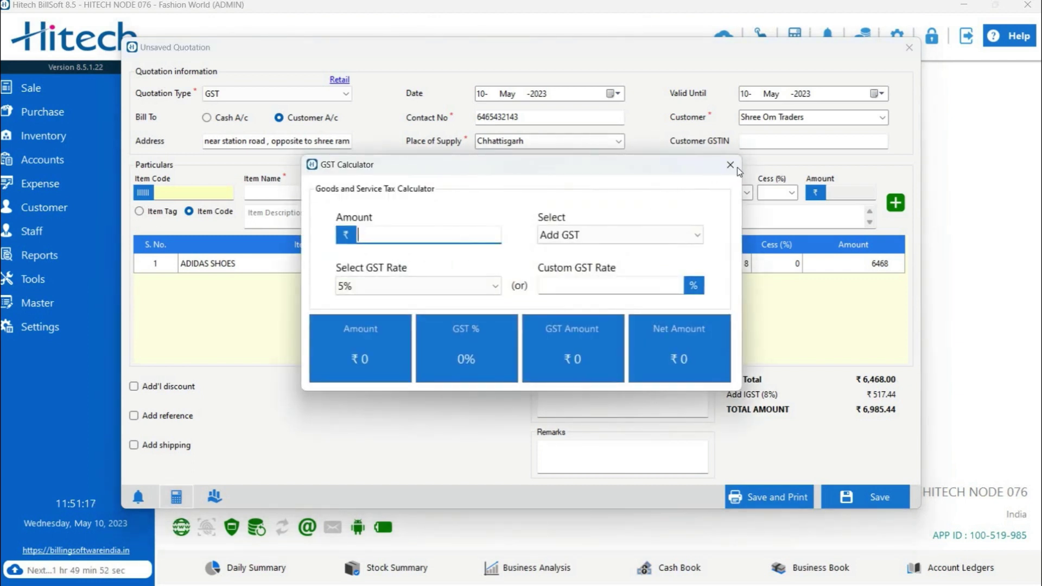
pyautogui.press('Escape')
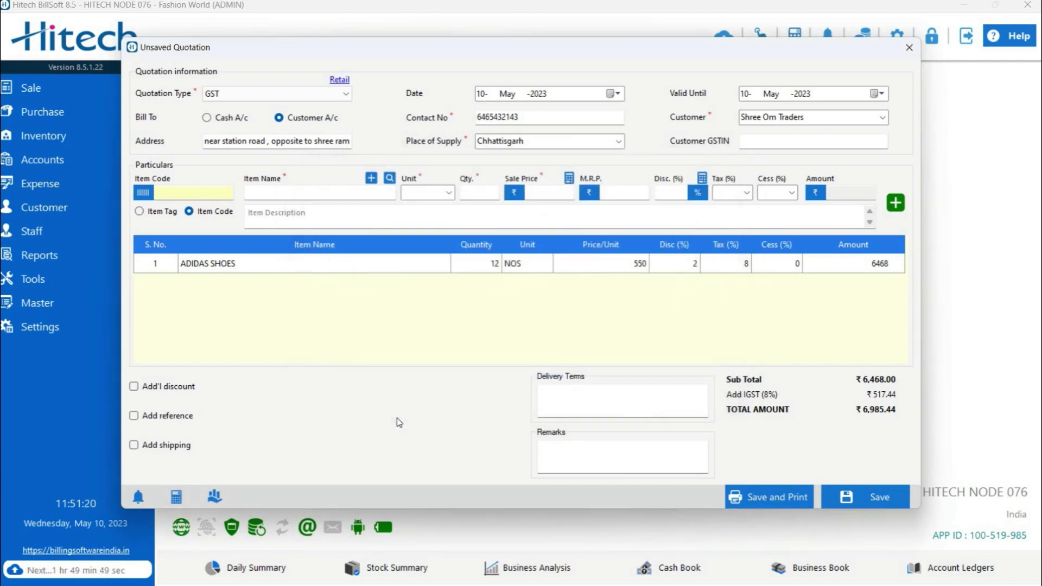
pyautogui.click(215, 500)
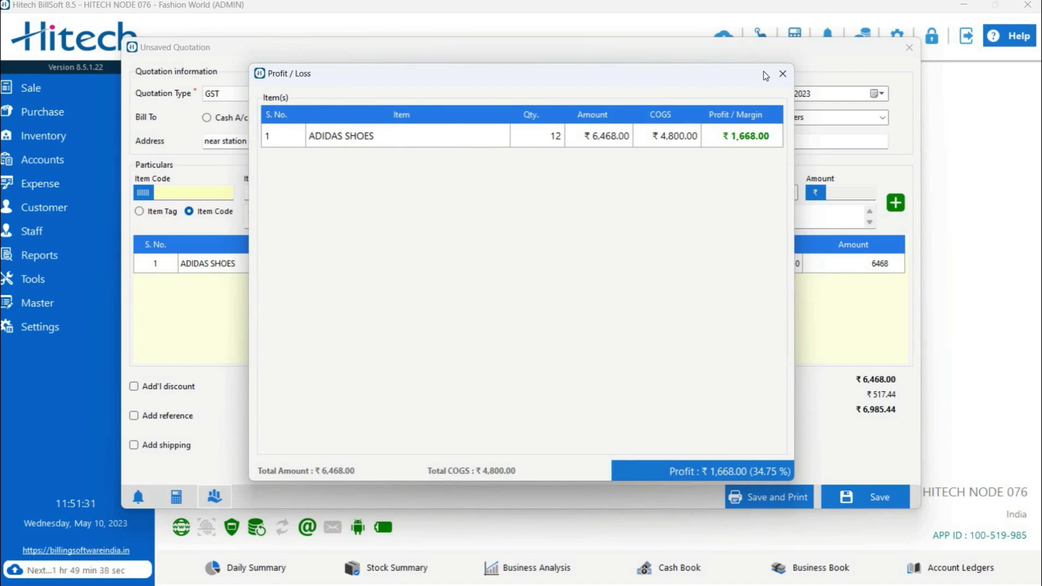
pyautogui.click(782, 74)
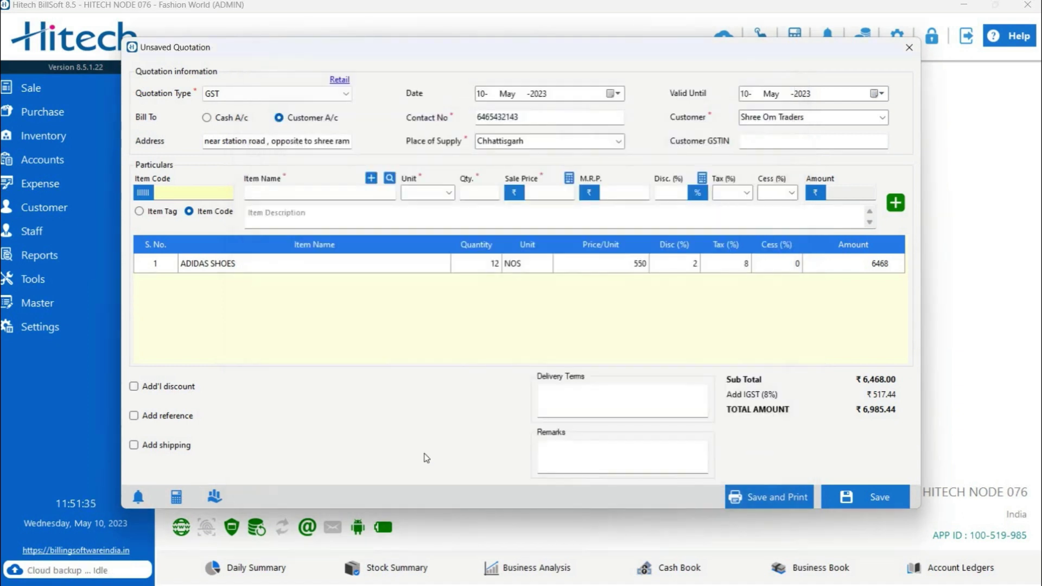
# - Leave the delivery terms and remarks empty, and save the new quotation with its print preview
pyautogui.click(559, 408)
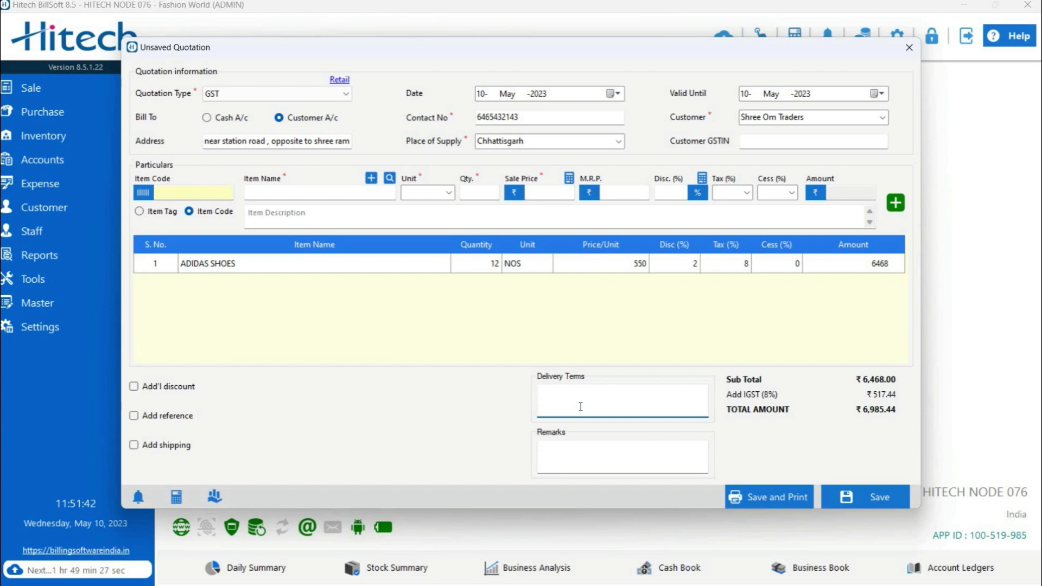
pyautogui.click(578, 446)
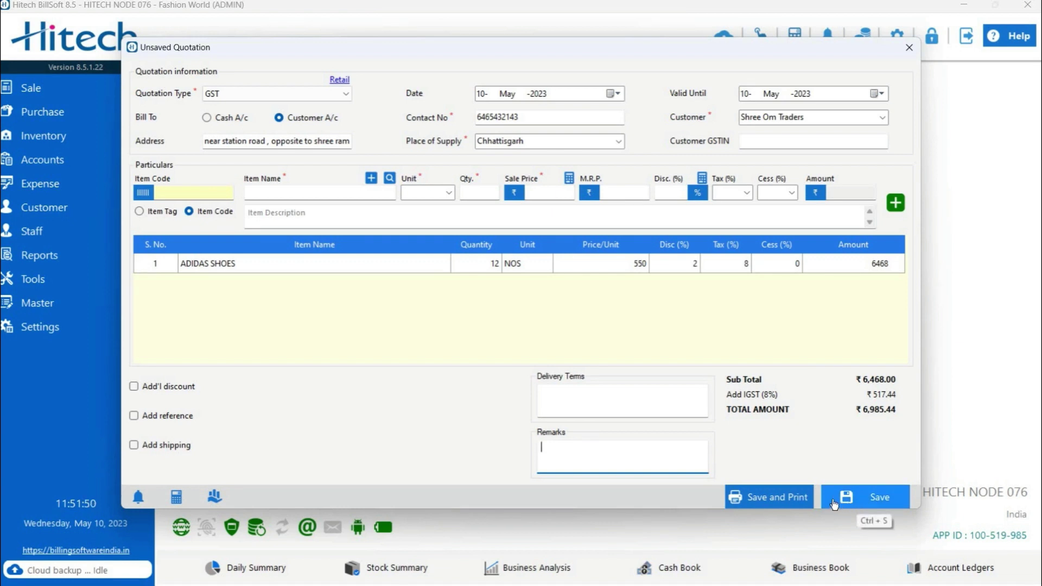
pyautogui.click(783, 506)
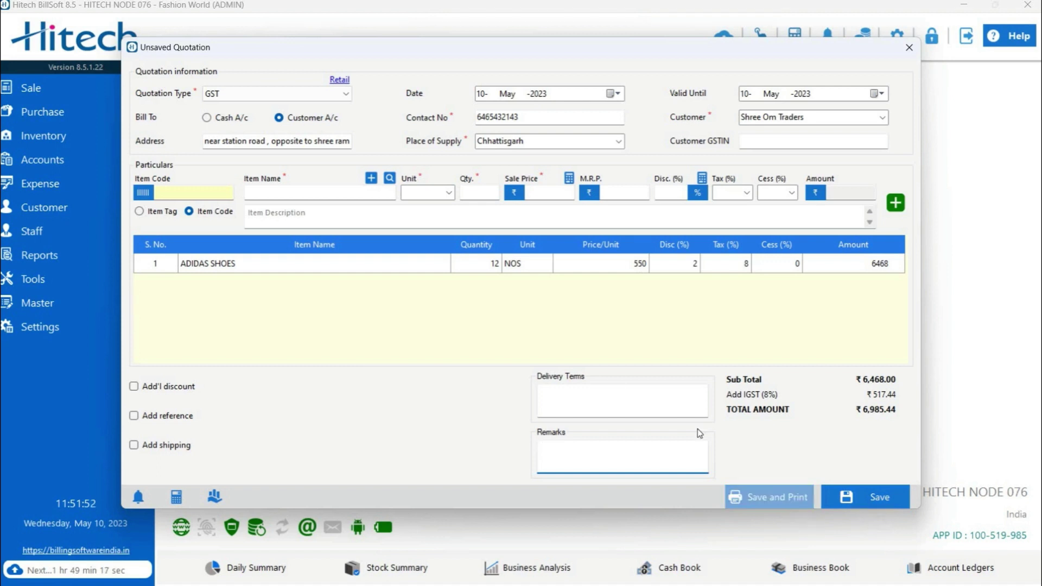
pyautogui.click(531, 331)
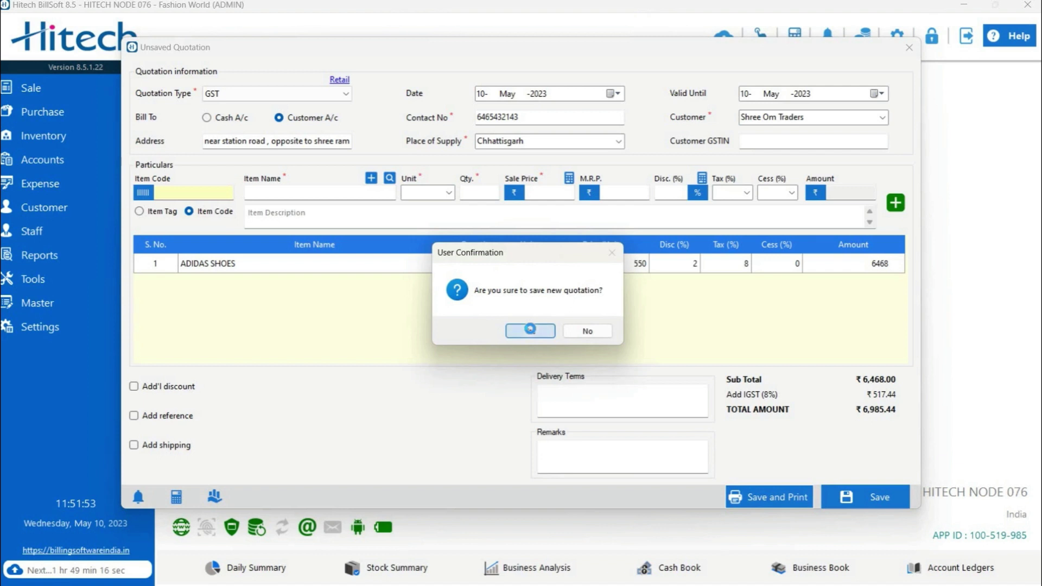
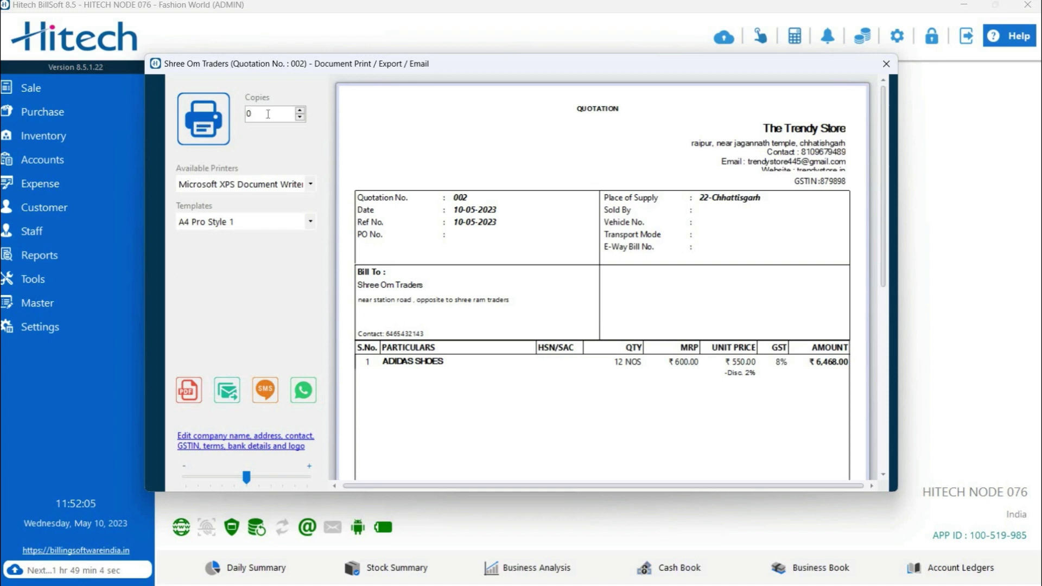
# - Set the number of print copies to 1 and keep Microsoft XPS Document Writer as the printer
pyautogui.press('BackSpace')
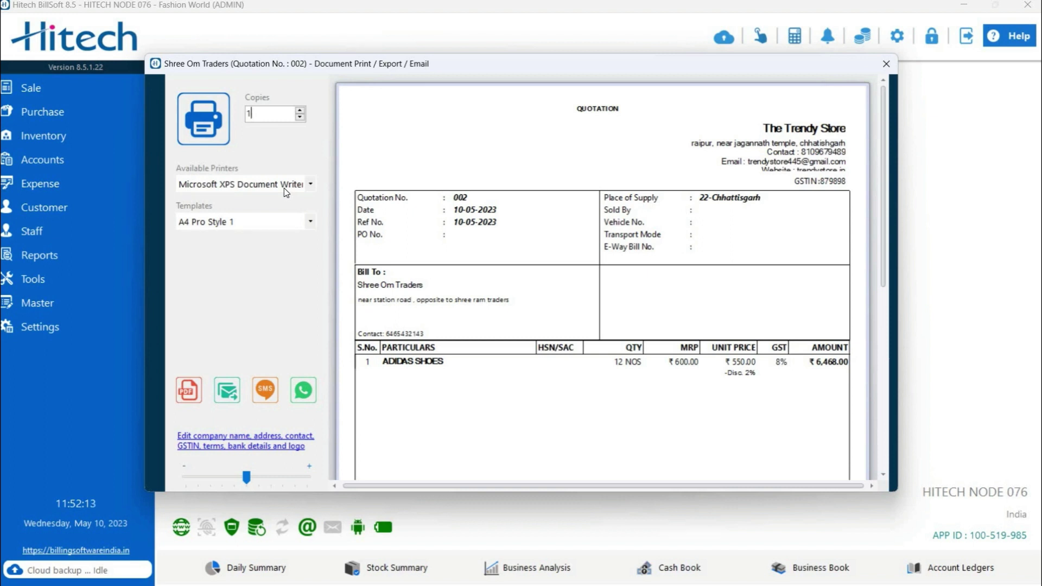
pyautogui.click(284, 188)
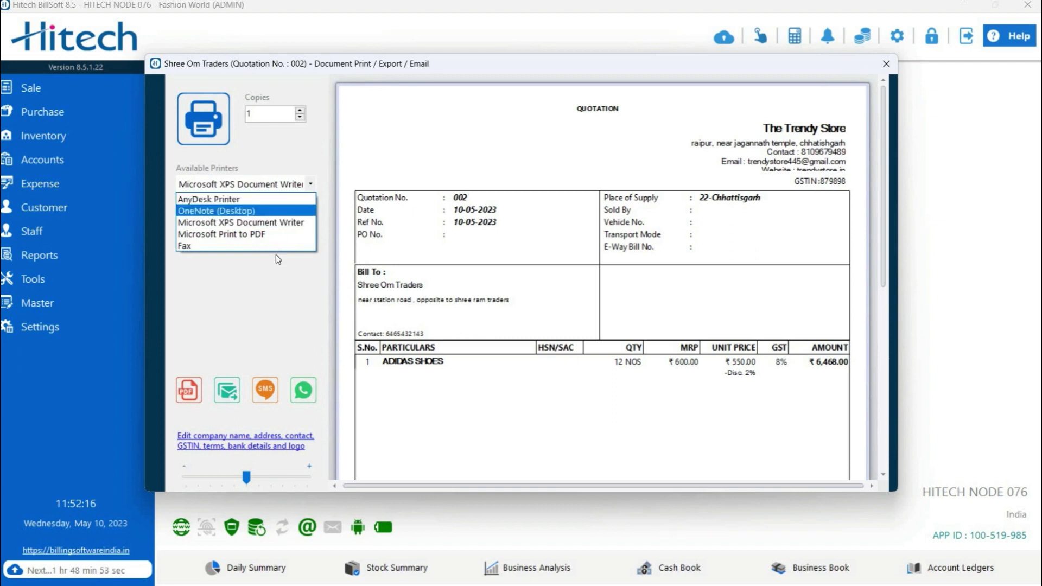
pyautogui.click(289, 185)
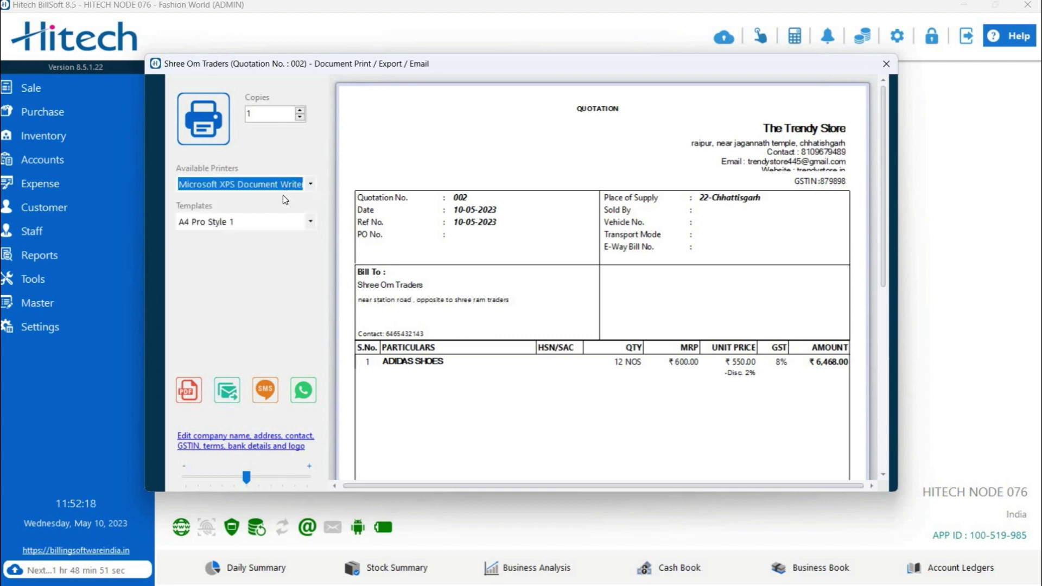
# - Change the quotation's print template to A4 Trend Style 5
pyautogui.click(308, 226)
pyautogui.press('Down')
pyautogui.press('Down')
pyautogui.press('Down')
pyautogui.press('Down')
pyautogui.press('Down')
pyautogui.press('Down')
pyautogui.press('Down')
pyautogui.press('Down')
pyautogui.press('Down')
pyautogui.press('Down')
pyautogui.press('Down')
pyautogui.press('Down')
pyautogui.press('Down')
pyautogui.press('Down')
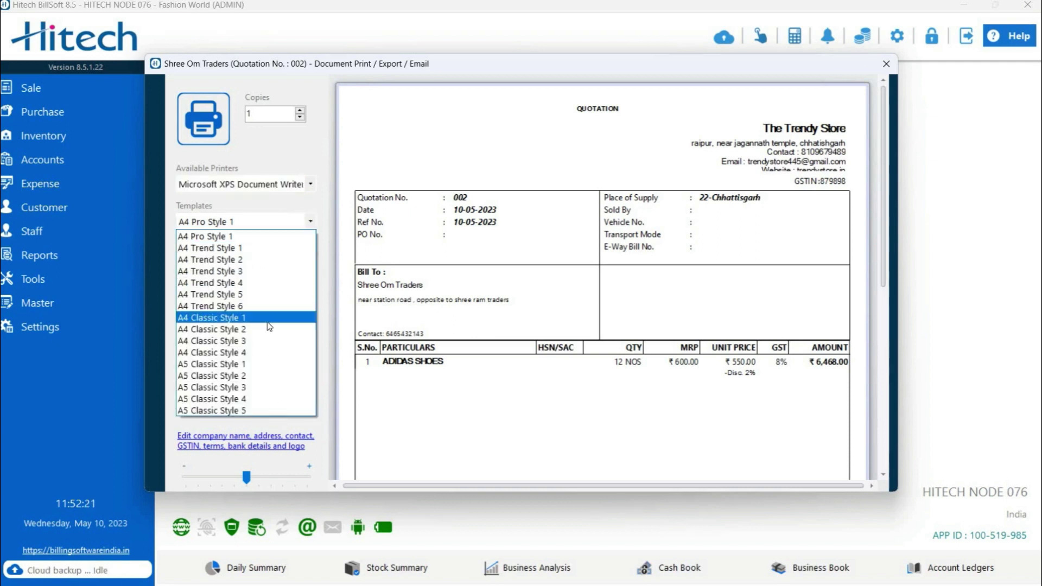
pyautogui.press('Up')
pyautogui.press('Up')
pyautogui.press('Up')
pyautogui.press('Up')
pyautogui.press('Up')
pyautogui.press('Up')
pyautogui.press('Up')
pyautogui.press('Up')
pyautogui.press('Up')
pyautogui.press('Up')
pyautogui.press('Up')
pyautogui.press('Up')
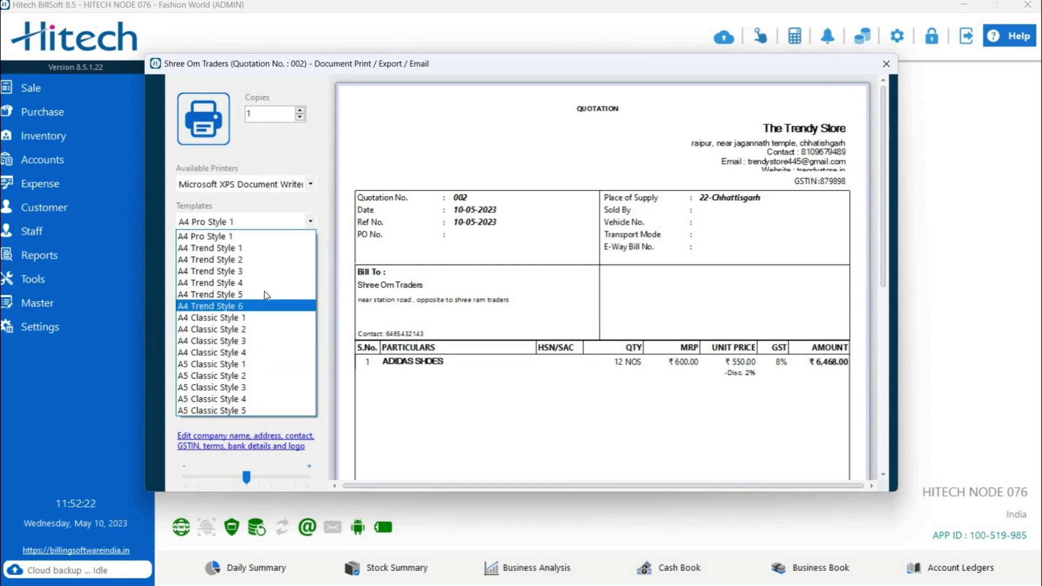
pyautogui.press('Down')
pyautogui.press('Down')
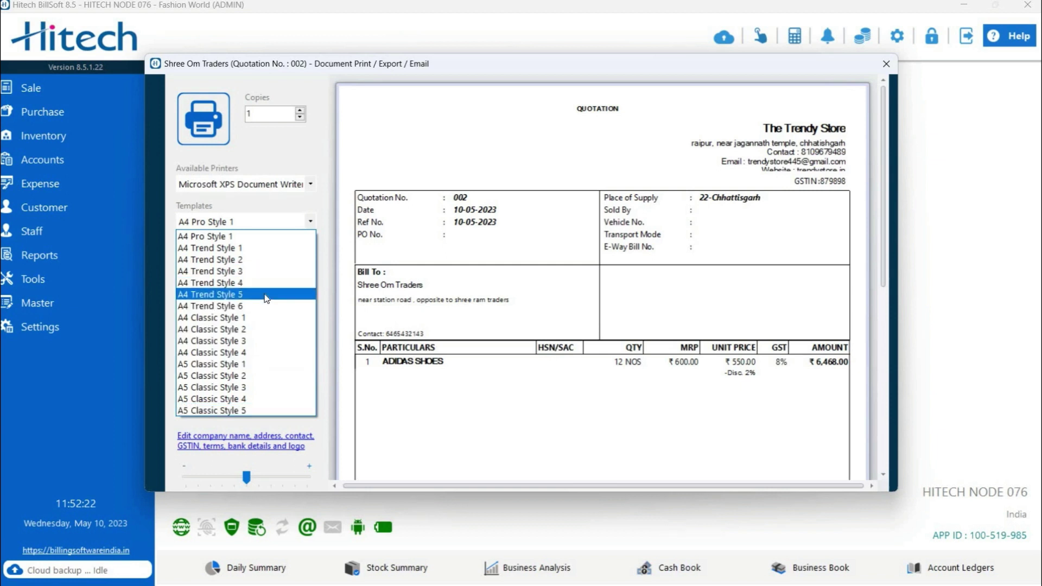
pyautogui.click(266, 296)
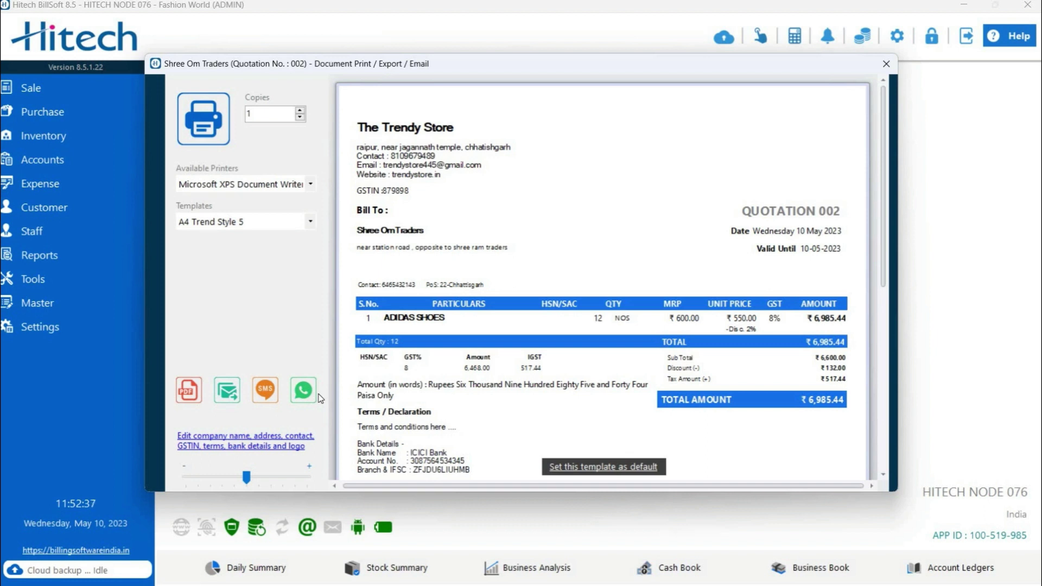
# - Save the company's print information as it stands and close the quotation's print preview
pyautogui.click(234, 441)
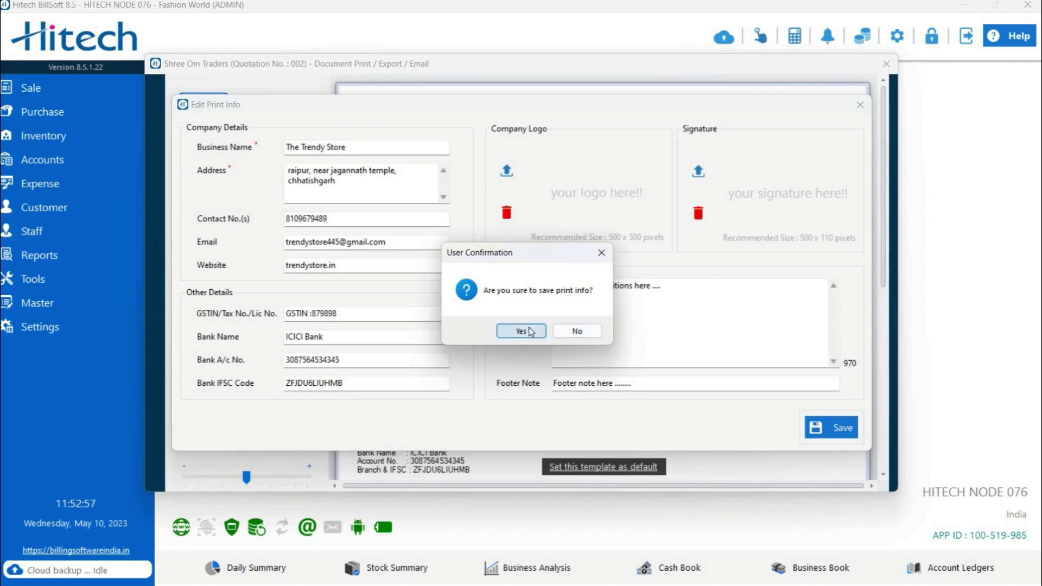
pyautogui.click(521, 331)
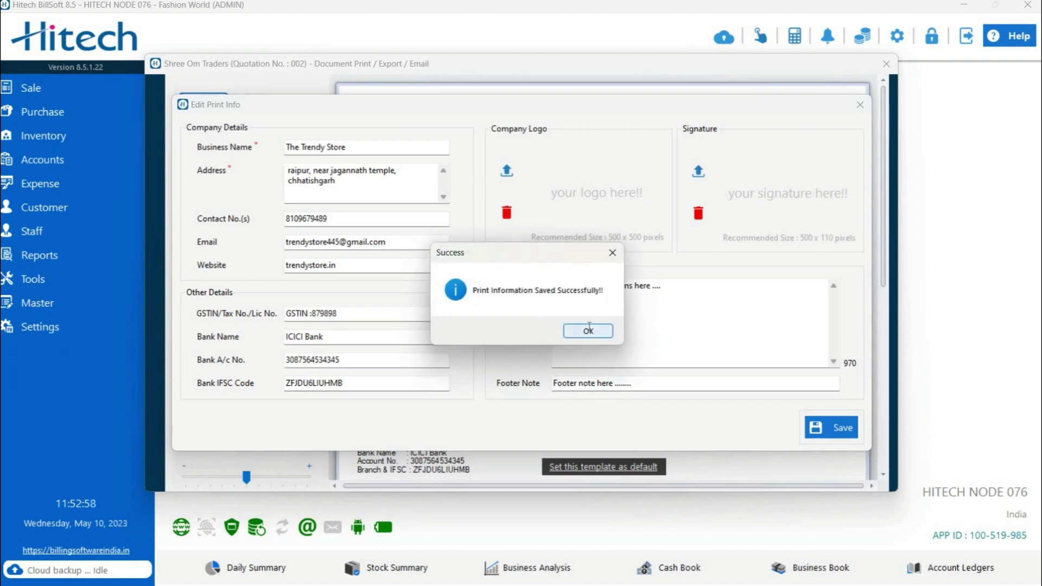
pyautogui.click(589, 328)
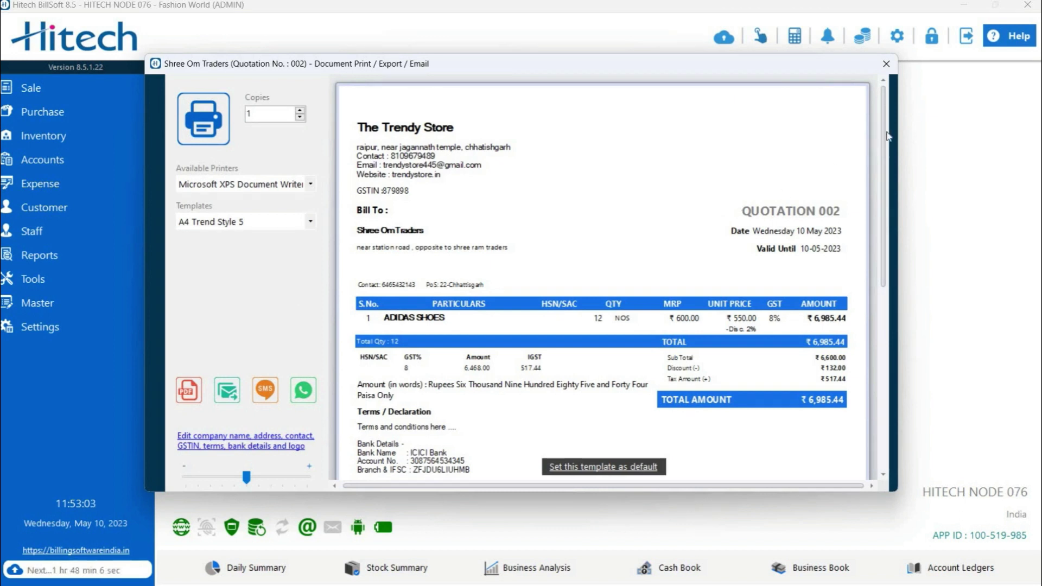
pyautogui.click(886, 66)
# - Open the window for searching and managing saved quotations
pyautogui.click(124, 87)
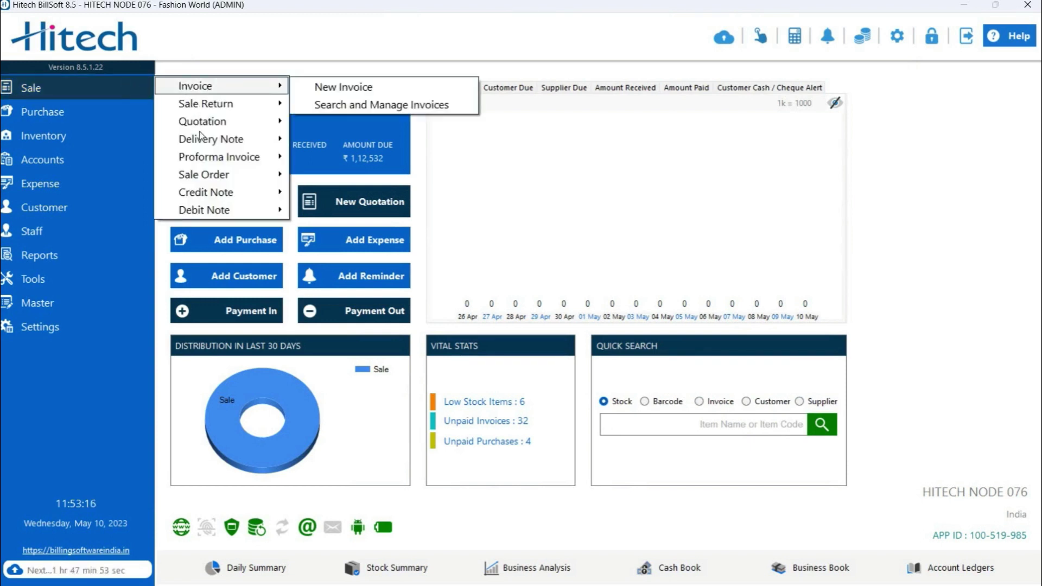
pyautogui.moveTo(256, 123)
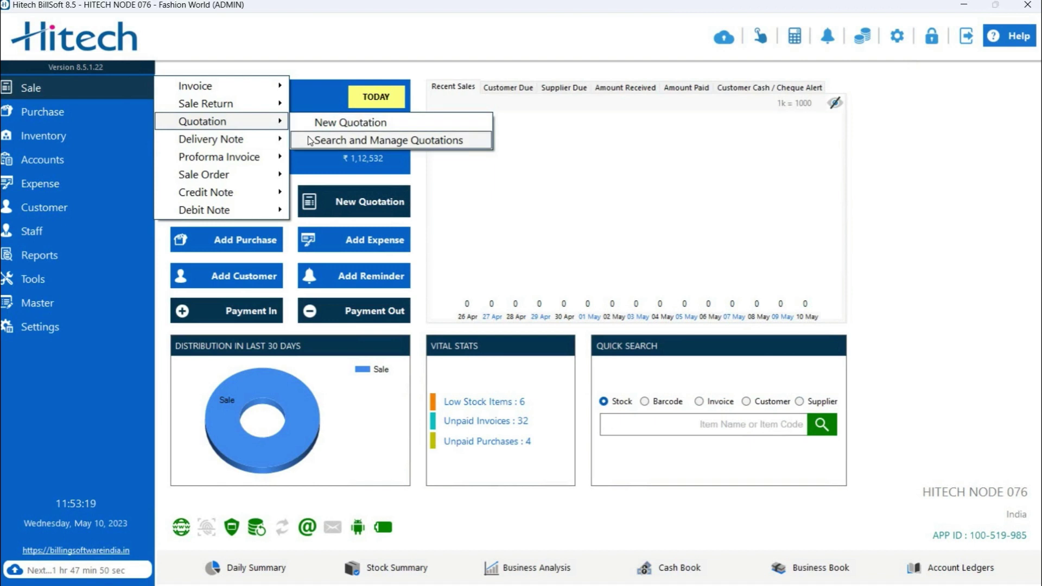
pyautogui.click(380, 141)
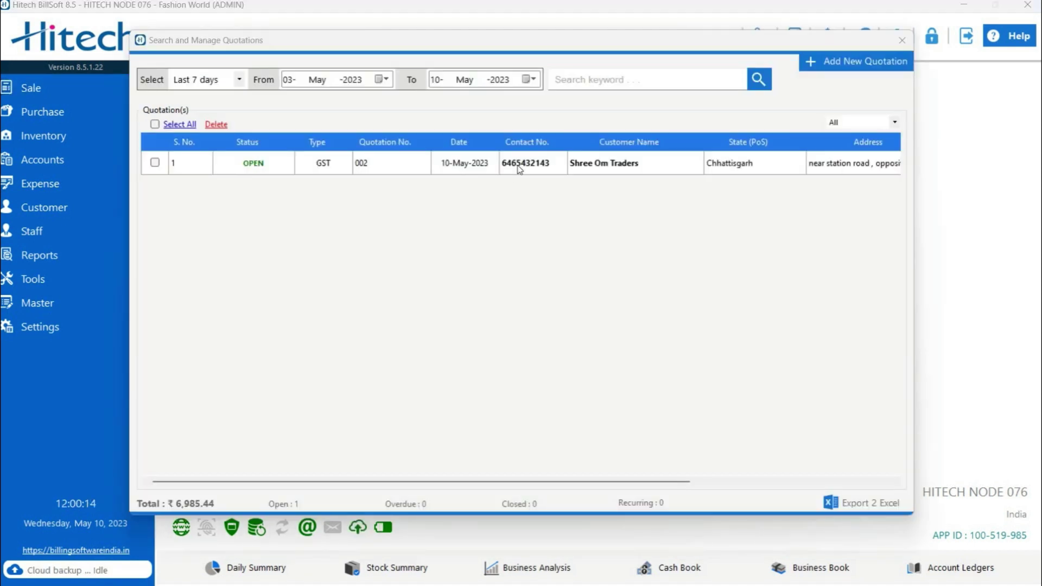
# - Try the conversion of the Shree Om Traders quotation to an invoice, closing the invoice without saving it
pyautogui.rightClick(553, 166)
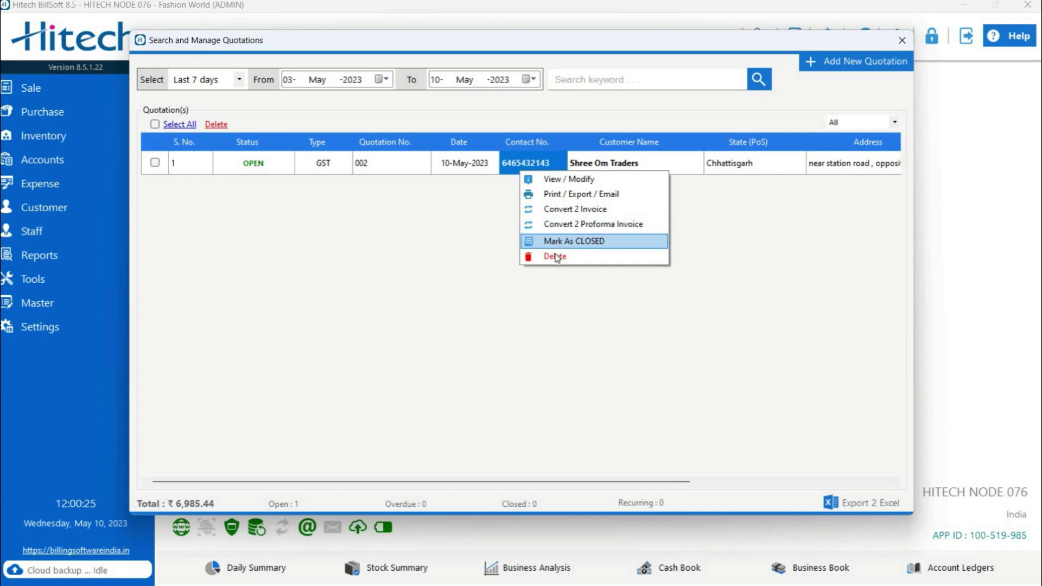
pyautogui.click(572, 215)
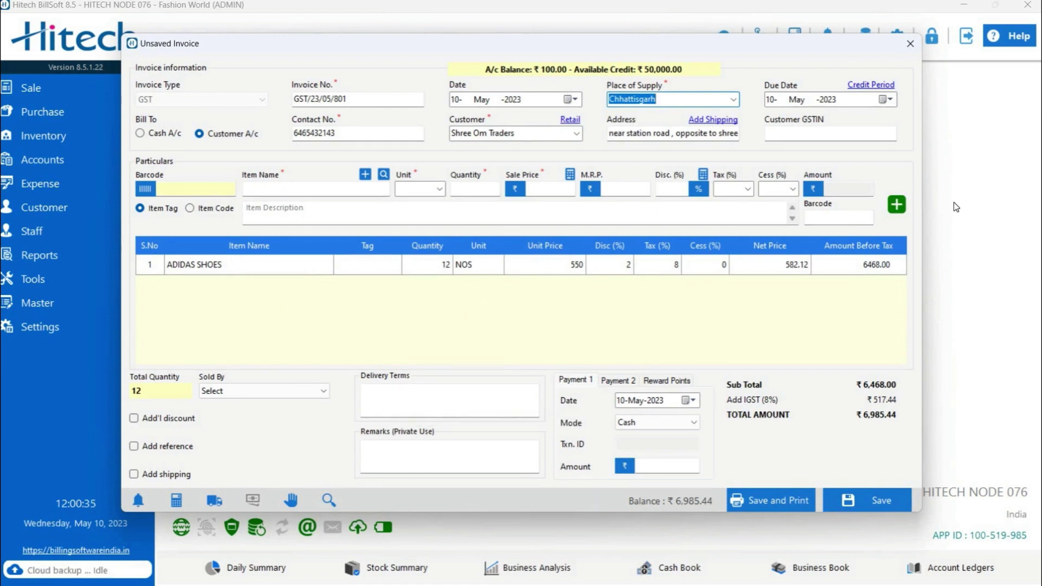
pyautogui.click(911, 47)
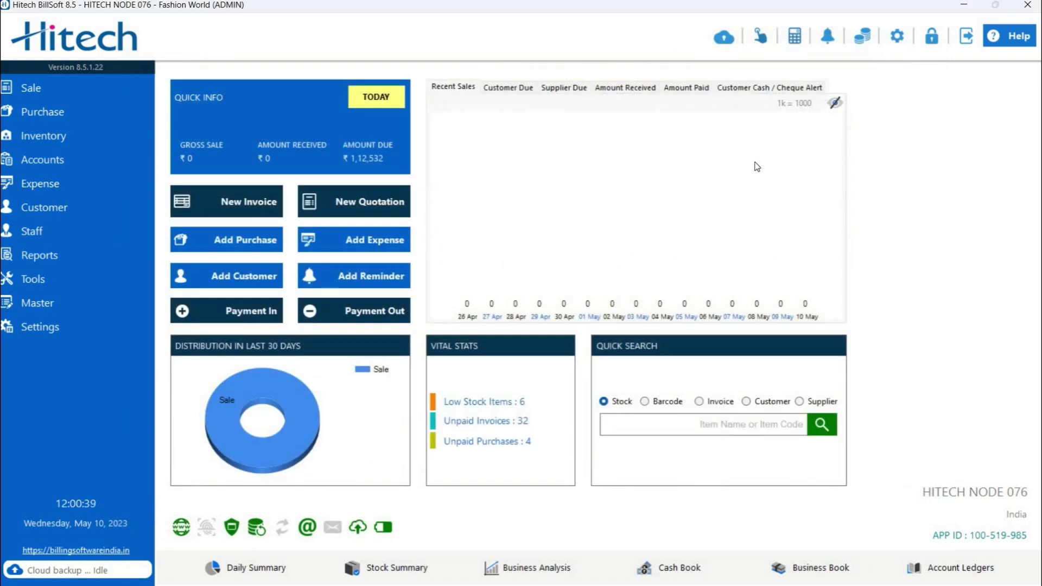